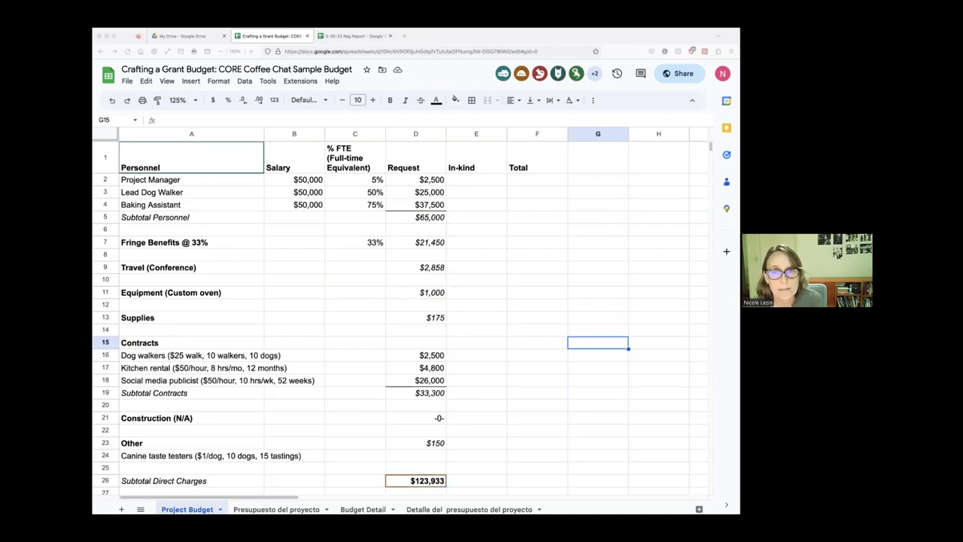
# Examine the In-kind and Total columns, the personnel FTE percentages, and the formulas behind the personnel requests, subtotal and fringe benefits.
pyautogui.click(476, 160)
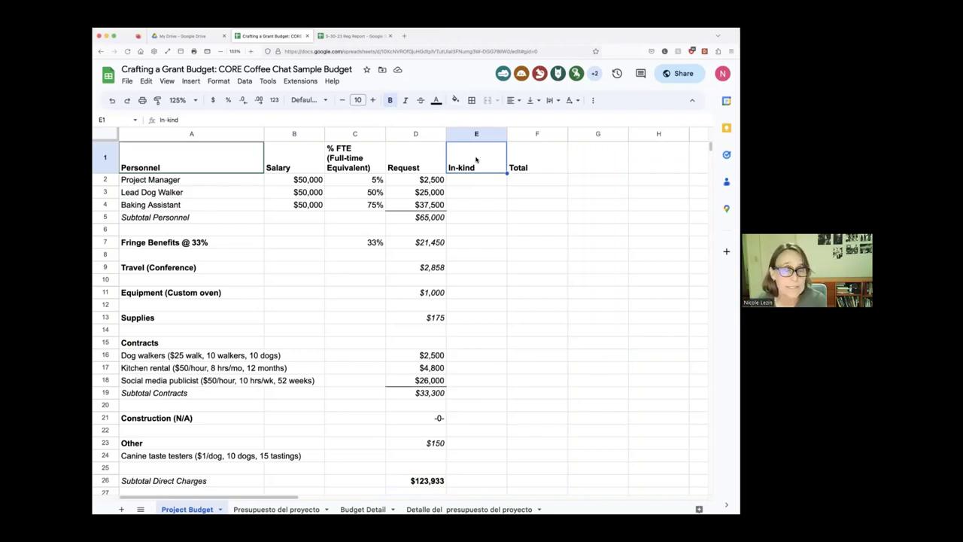
pyautogui.click(537, 164)
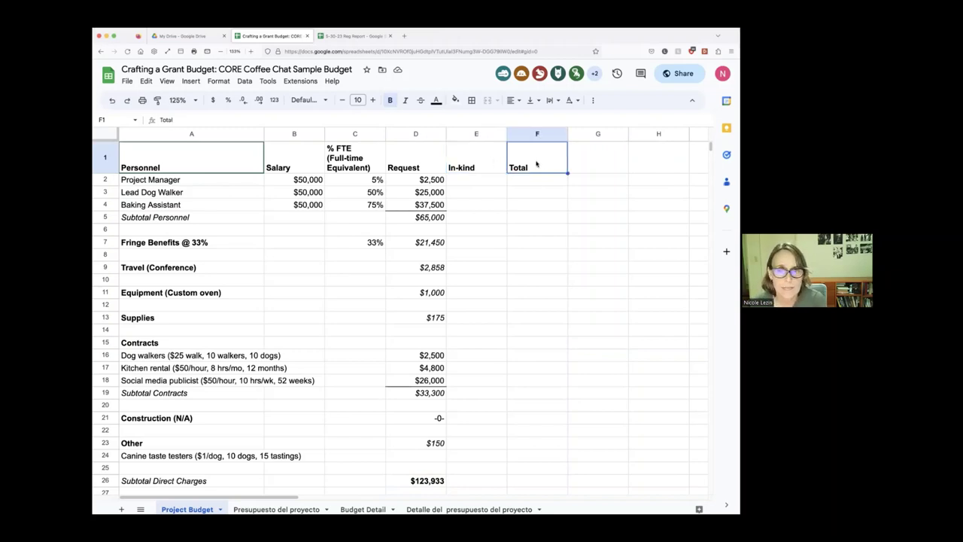
pyautogui.click(479, 173)
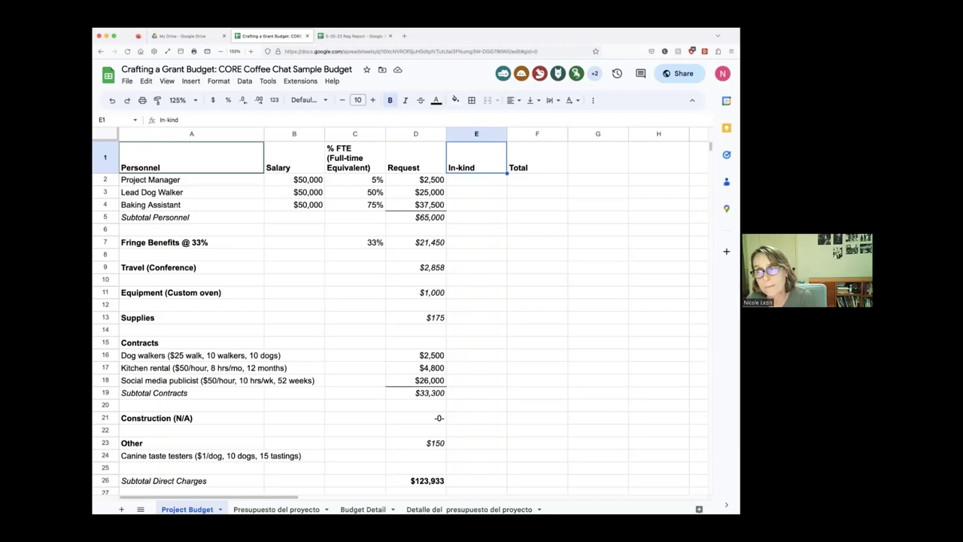
pyautogui.click(359, 184)
pyautogui.moveTo(359, 188); pyautogui.dragTo(359, 204)
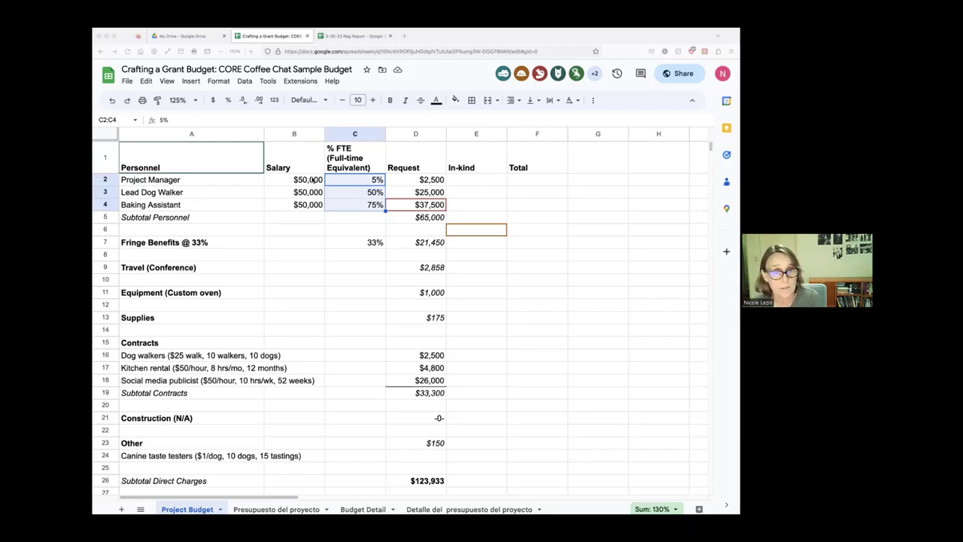
pyautogui.click(433, 181)
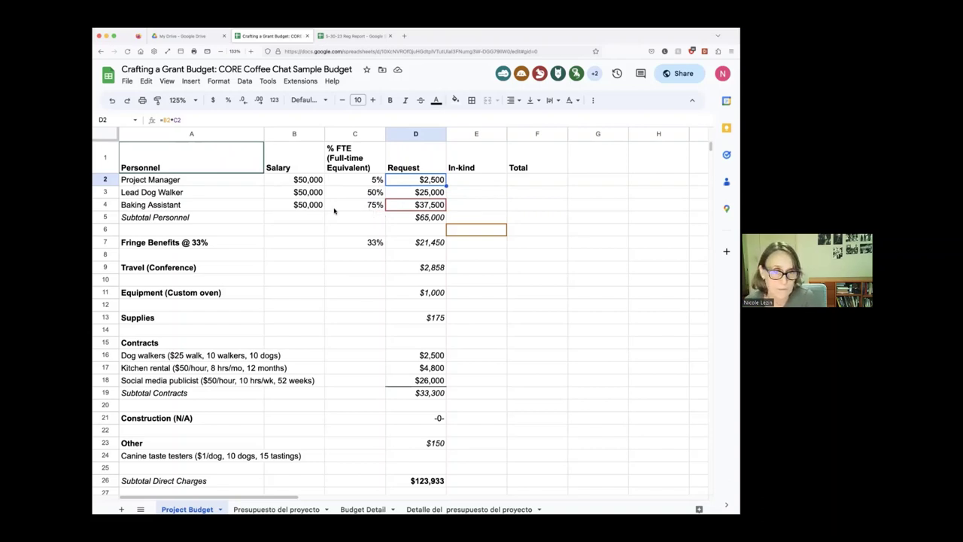
pyautogui.click(438, 220)
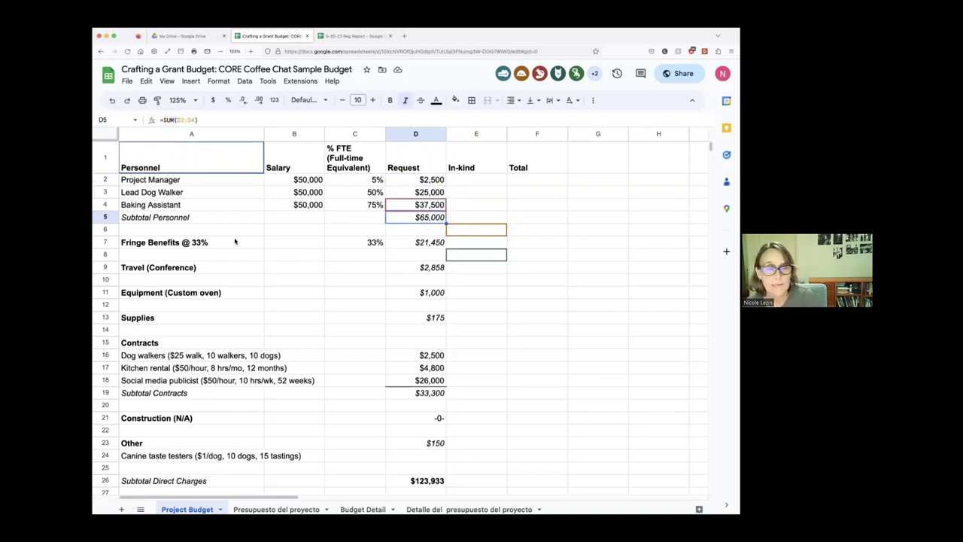
pyautogui.click(349, 247)
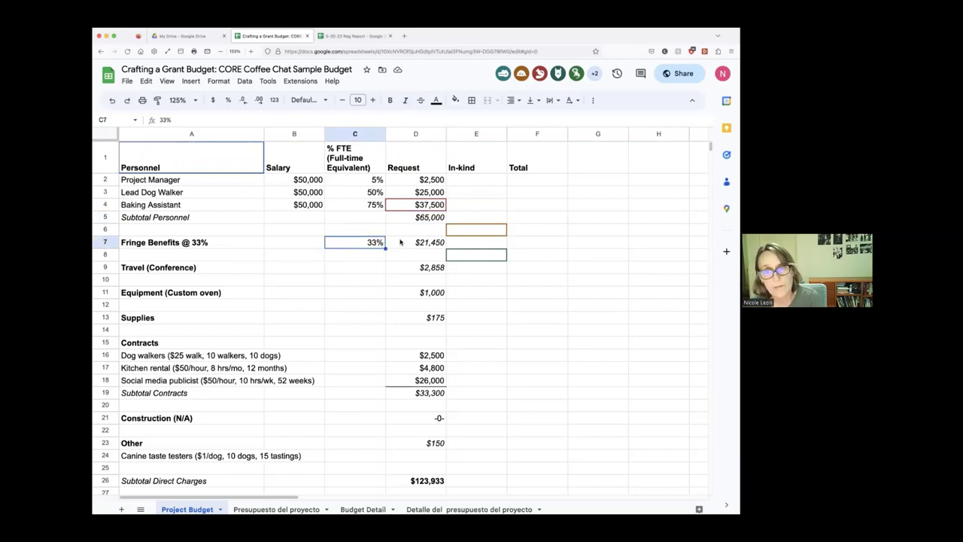
pyautogui.click(421, 219)
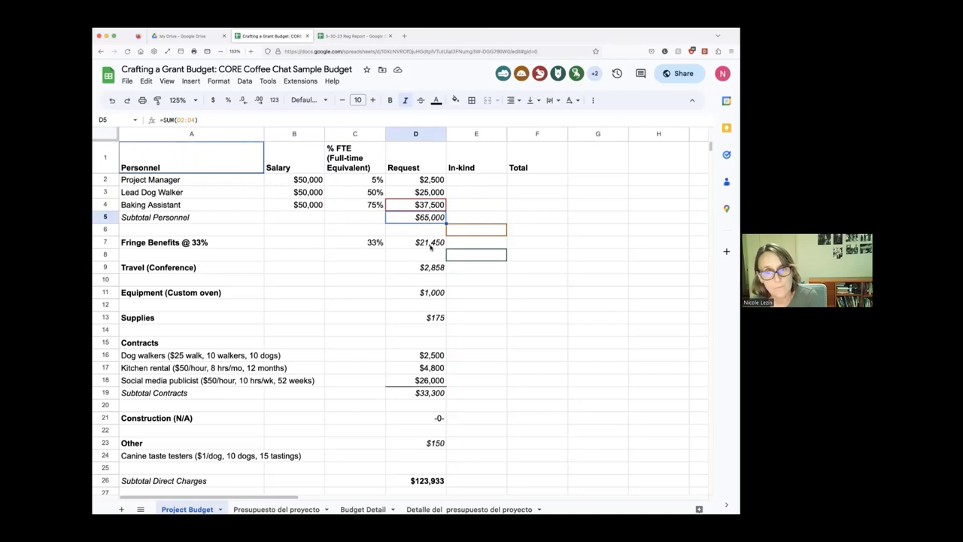
pyautogui.click(430, 246)
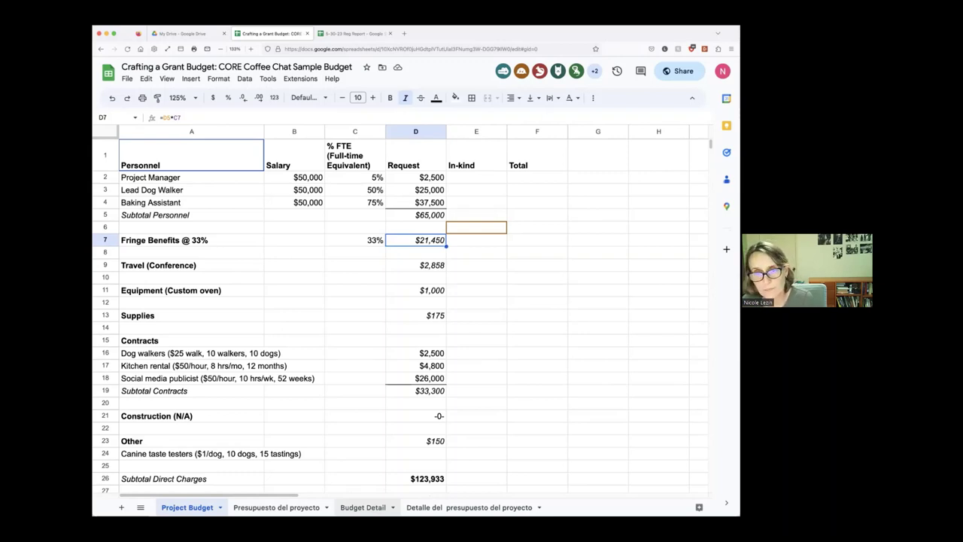
# Examine the travel cost lines on the Budget Detail sheet, including the airfare and ground transportation calculations.
pyautogui.click(363, 507)
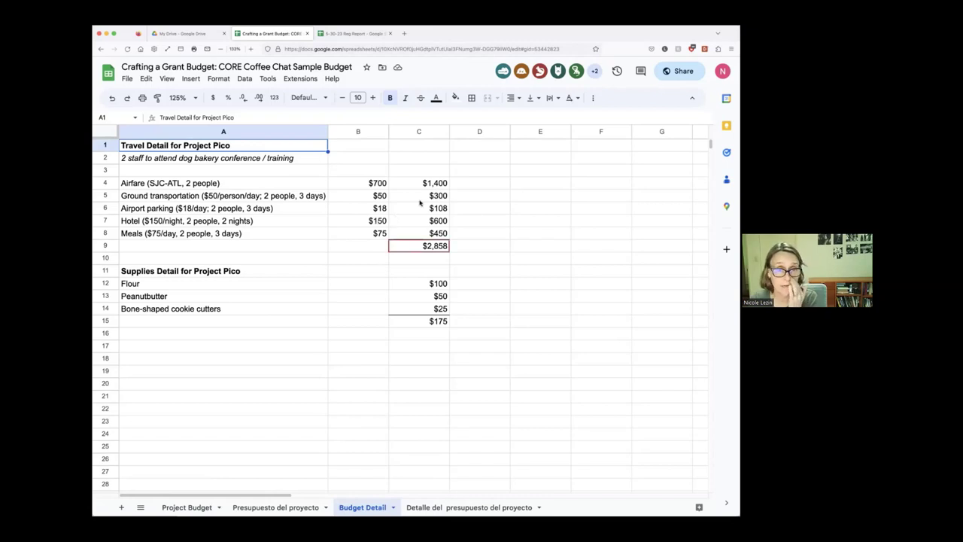
pyautogui.click(384, 183)
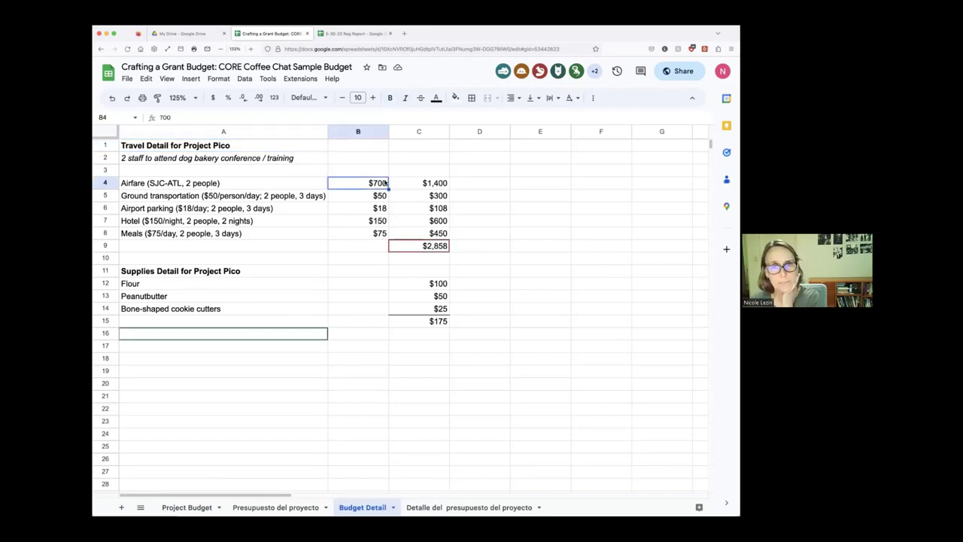
pyautogui.click(445, 182)
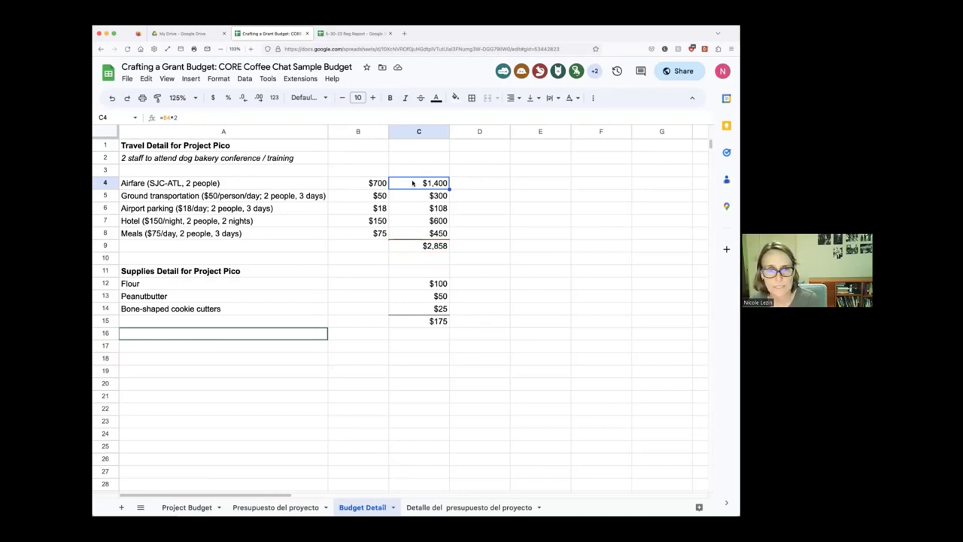
pyautogui.click(415, 198)
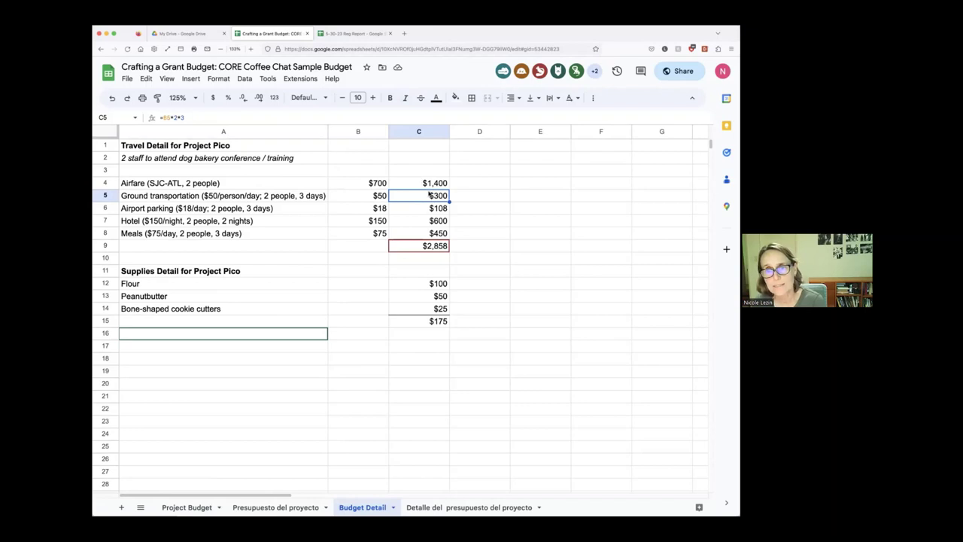
pyautogui.click(499, 246)
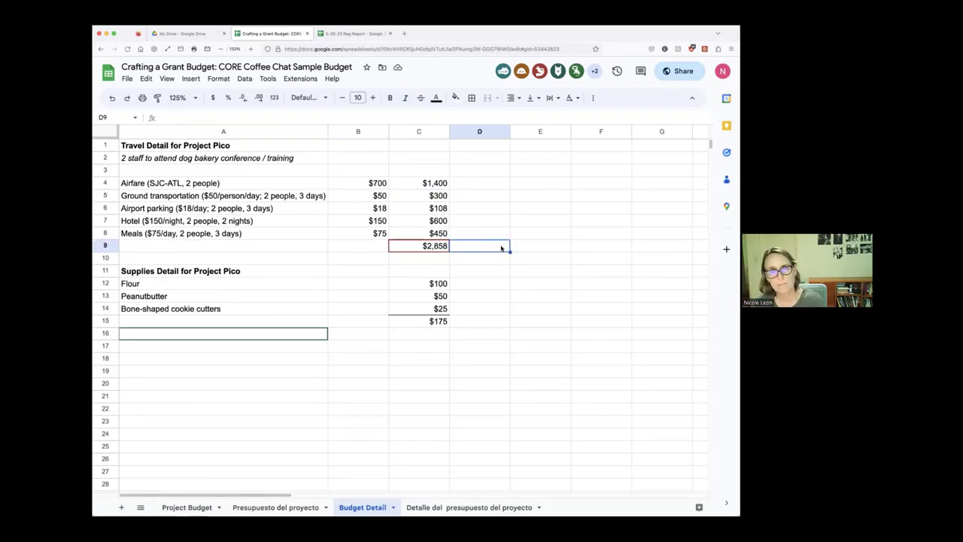
pyautogui.click(506, 384)
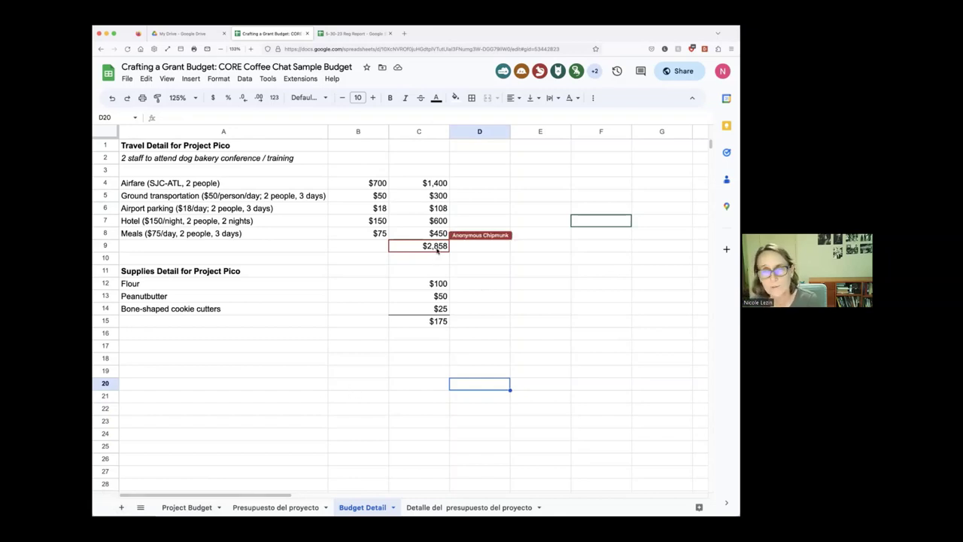
# Review the travel, equipment, supplies and contracts entries on the Project Budget sheet, continuing down to the total project budget.
pyautogui.click(197, 509)
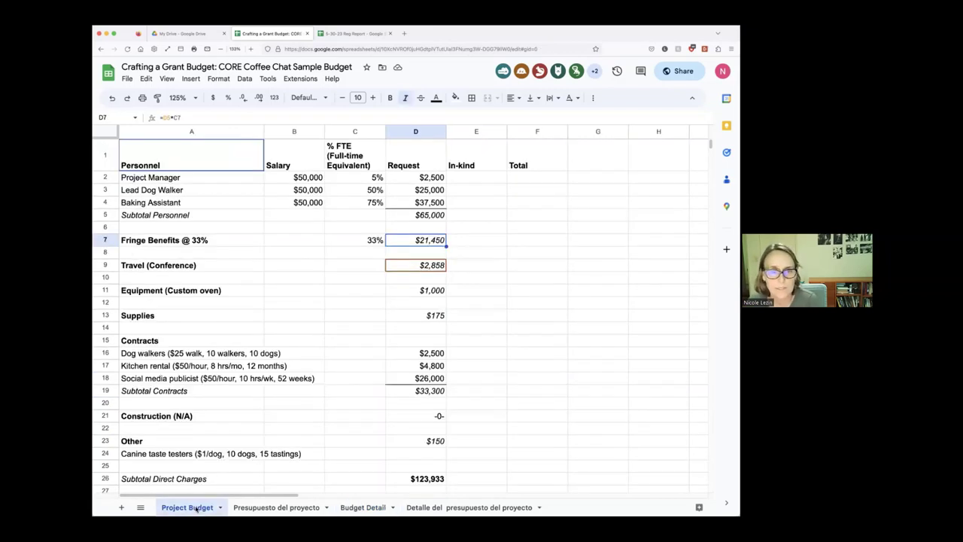
pyautogui.click(422, 266)
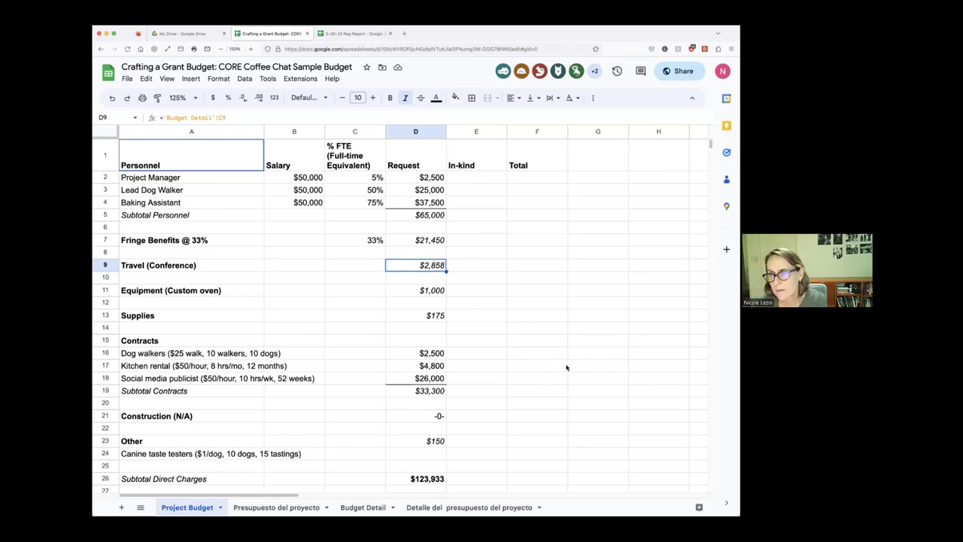
pyautogui.click(241, 294)
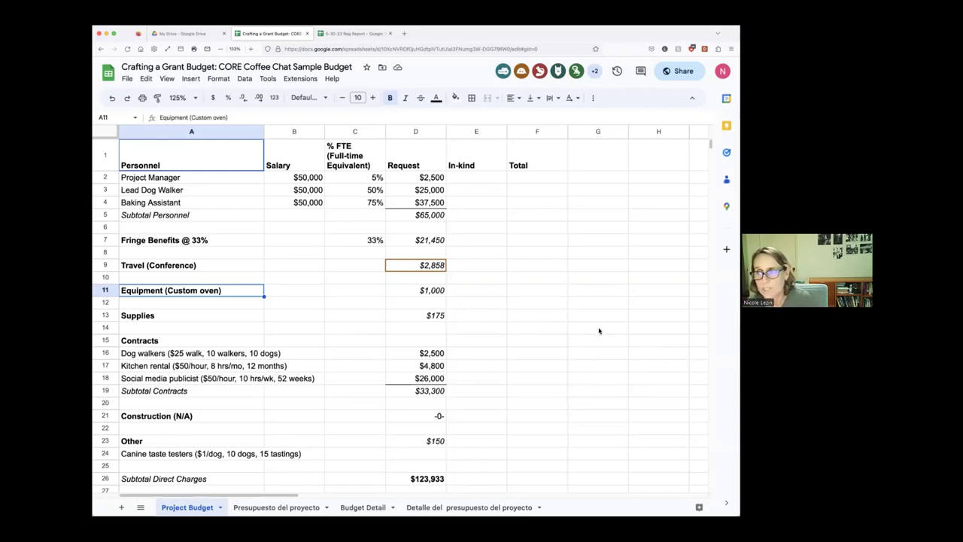
pyautogui.click(440, 317)
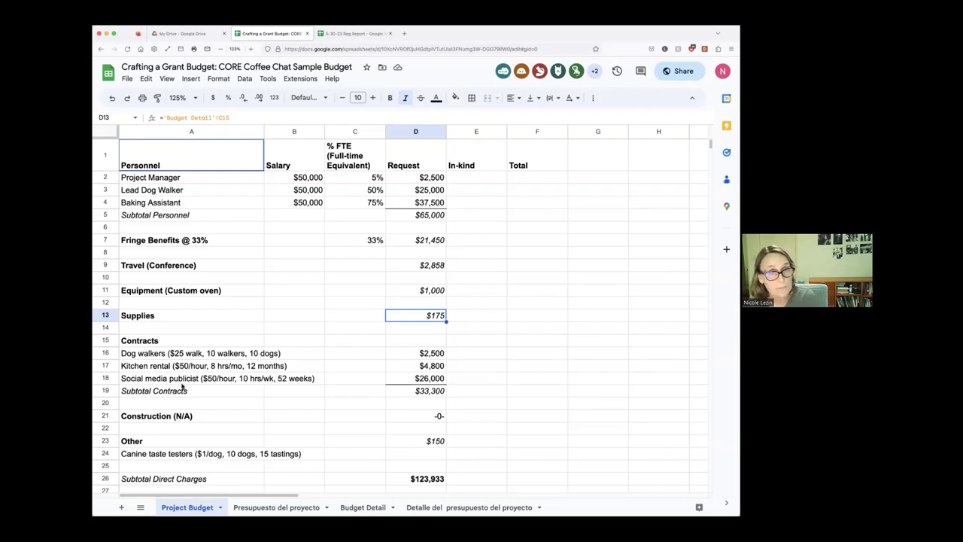
pyautogui.click(141, 355)
pyautogui.click(143, 366)
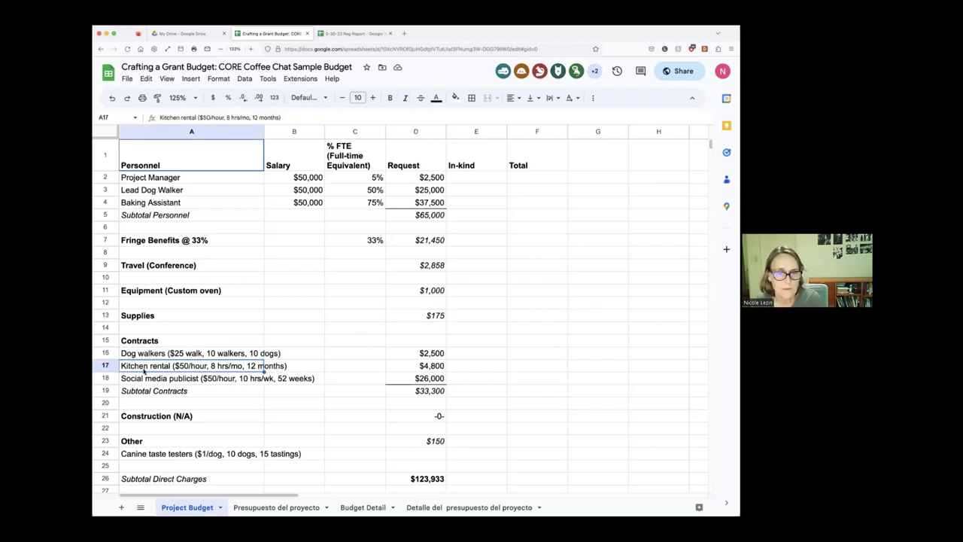
pyautogui.click(142, 379)
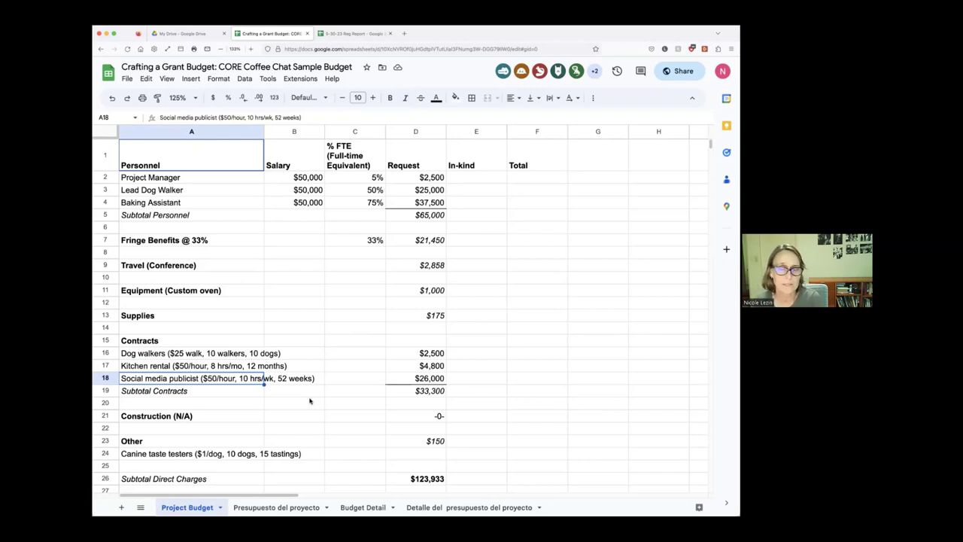
pyautogui.click(419, 392)
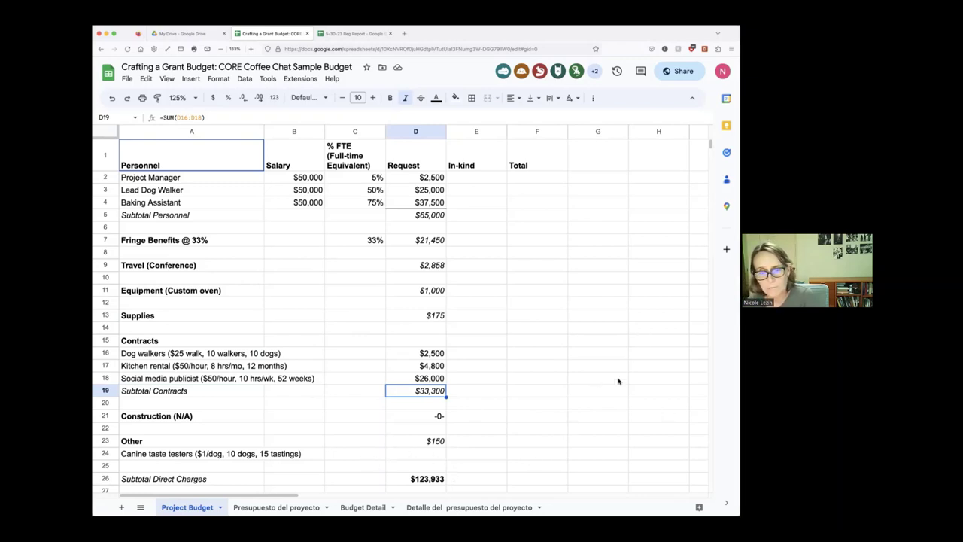
pyautogui.scroll(-1, 619, 381)
pyautogui.scroll(-1, 618, 381)
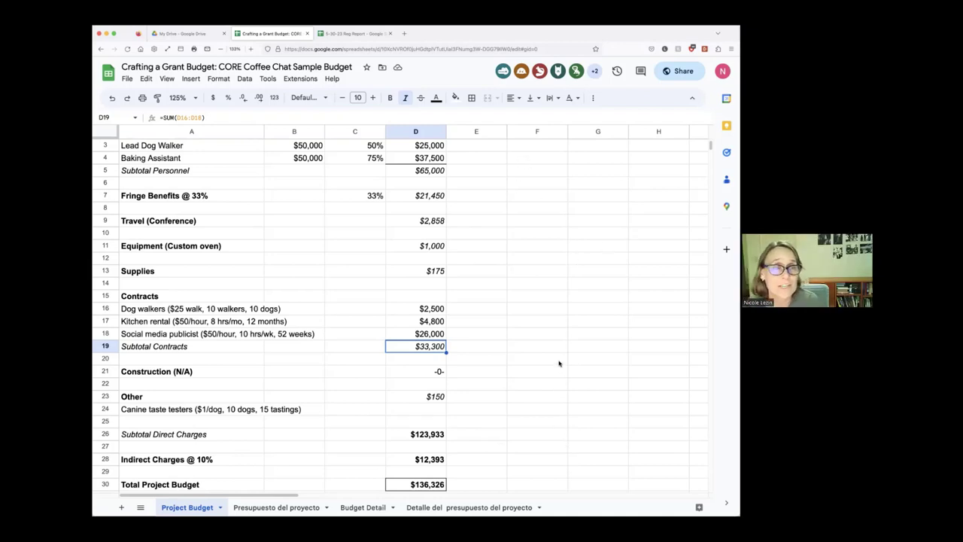
pyautogui.click(556, 394)
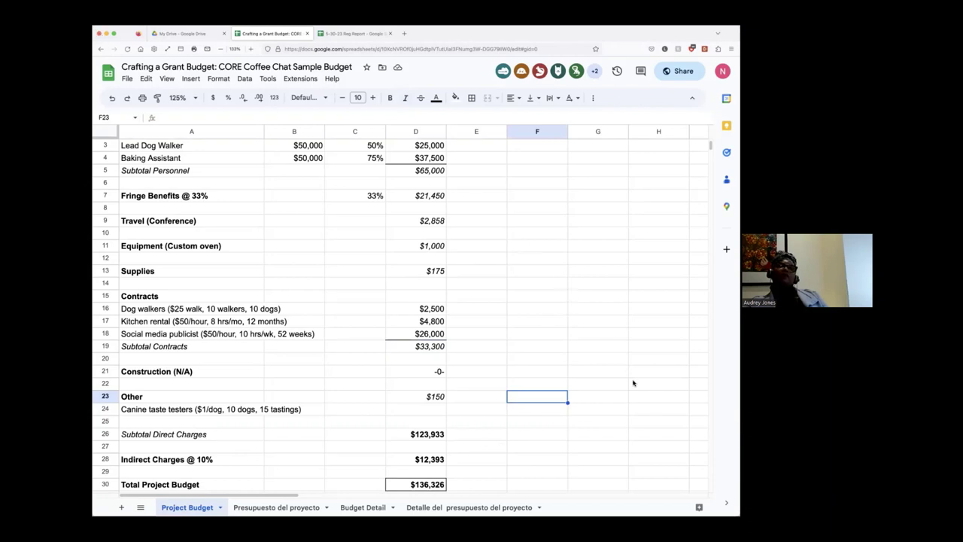
# Trace the Project Budget sheet's travel request to its source on the Budget Detail sheet, and return to Project Budget.
pyautogui.click(443, 223)
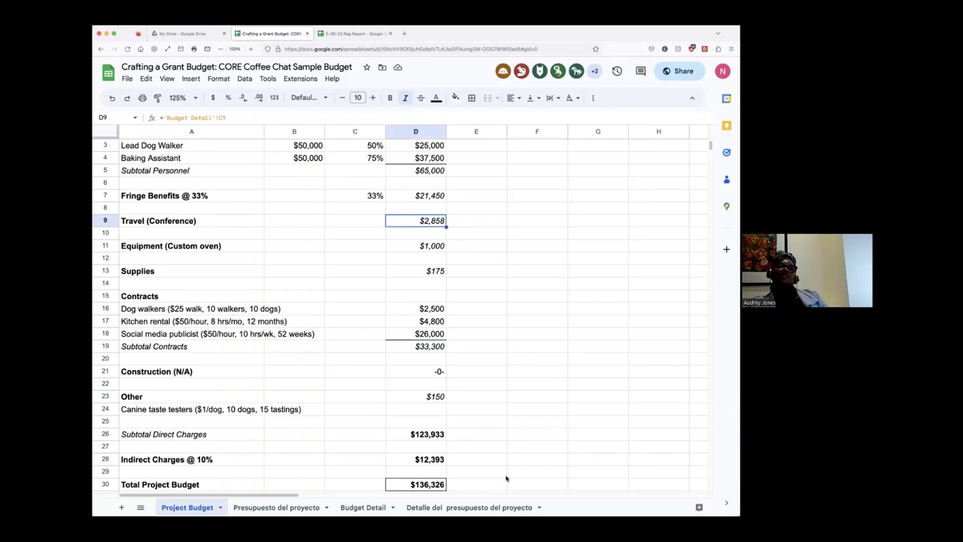
pyautogui.click(355, 508)
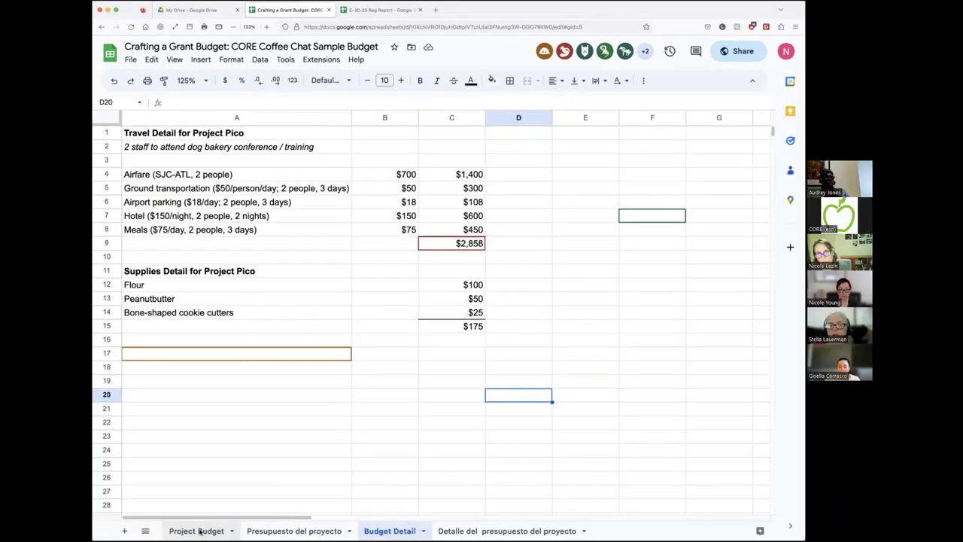
pyautogui.click(190, 509)
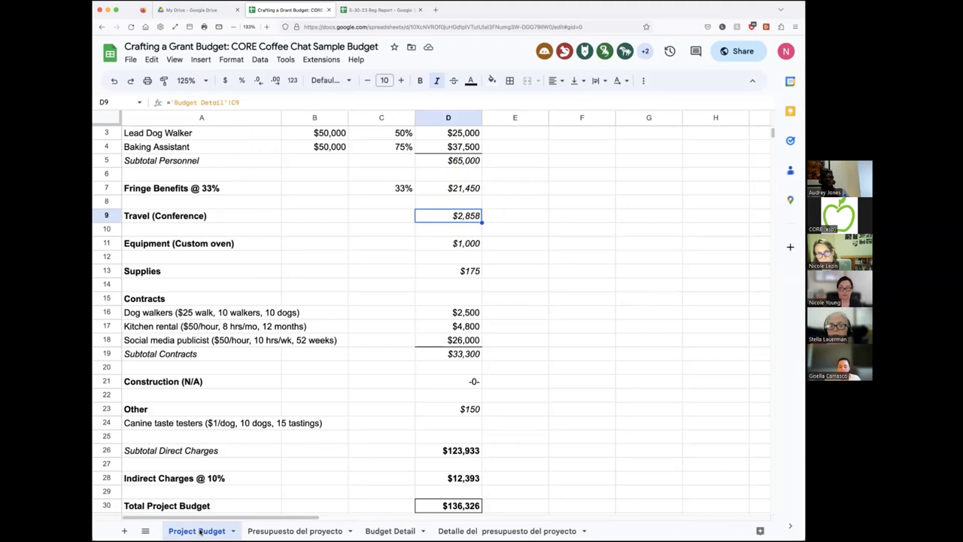
# In cell F9 of Project Budget, enter a formula that references the travel total in cell C9 of Budget Detail.
pyautogui.click(564, 218)
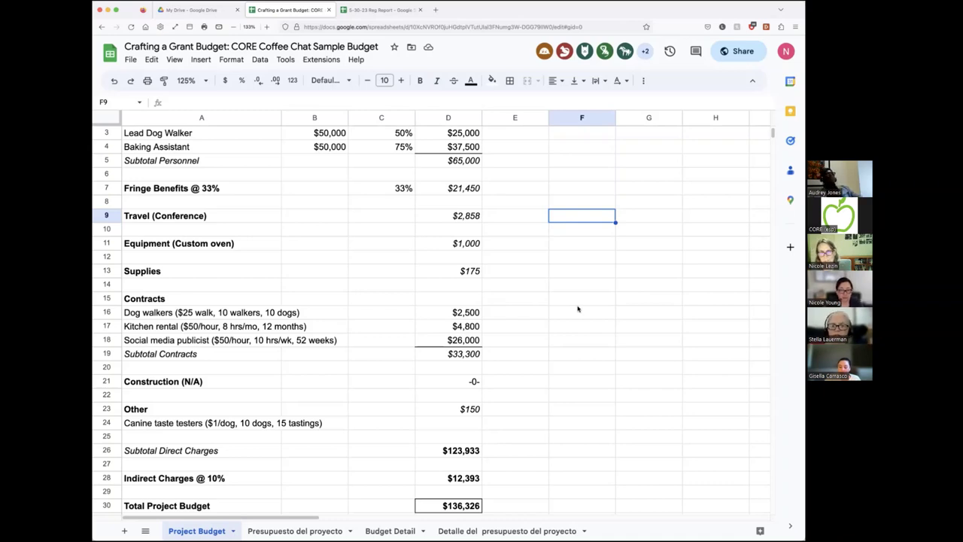
pyautogui.write('+')
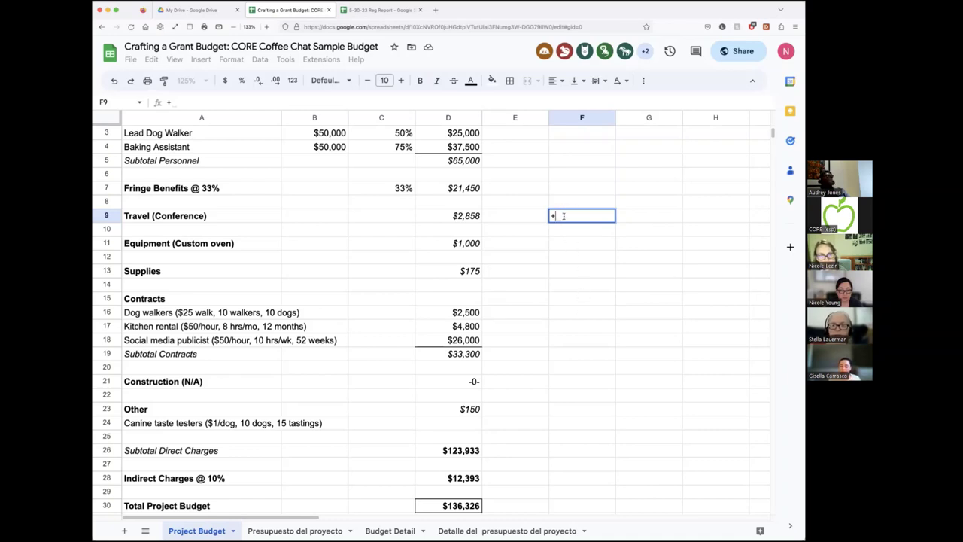
pyautogui.click(389, 531)
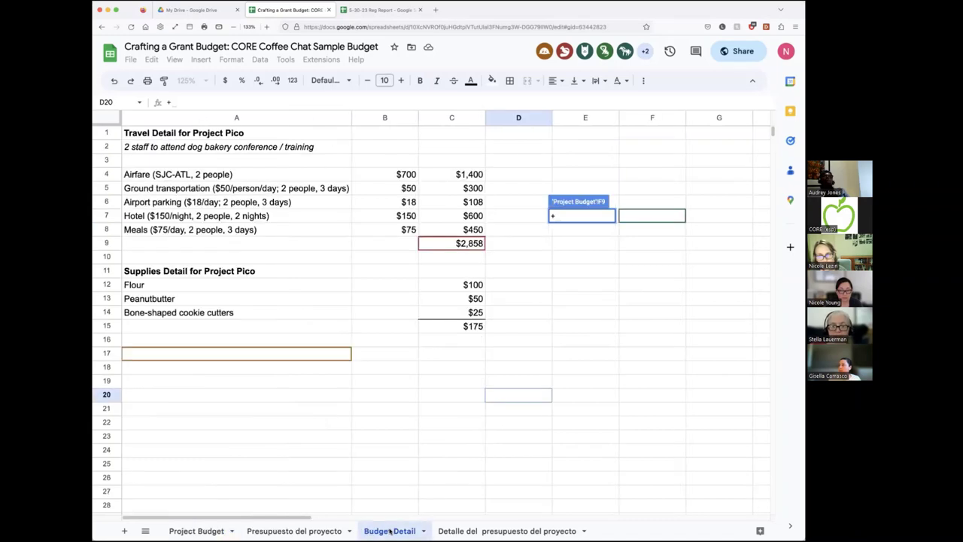
pyautogui.click(467, 245)
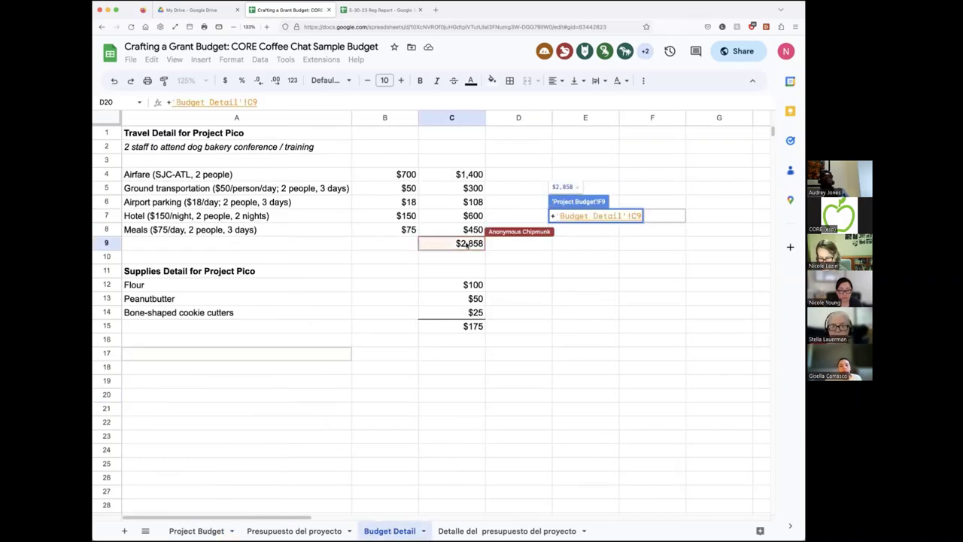
pyautogui.press('Return')
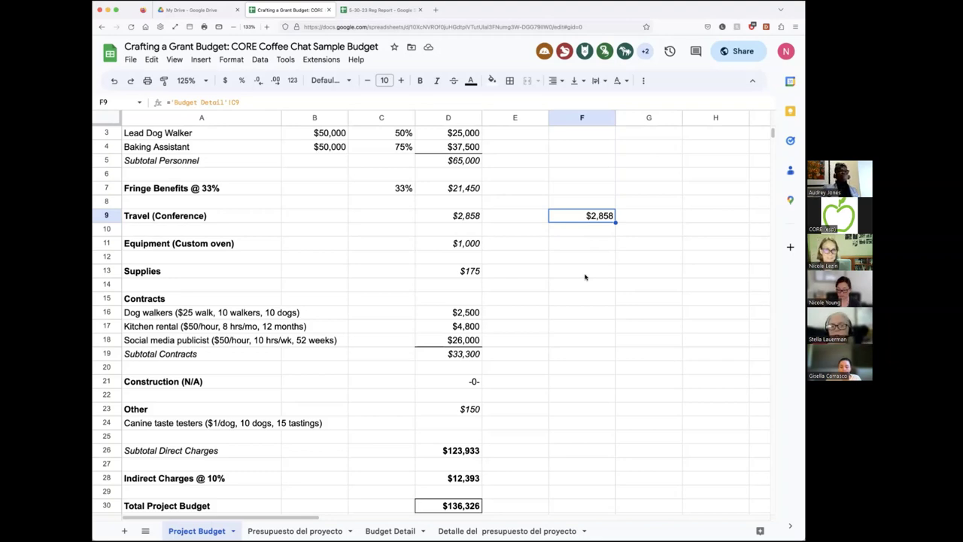
# Compare the formulas of the travel amounts in cells D9 and F9.
pyautogui.click(467, 216)
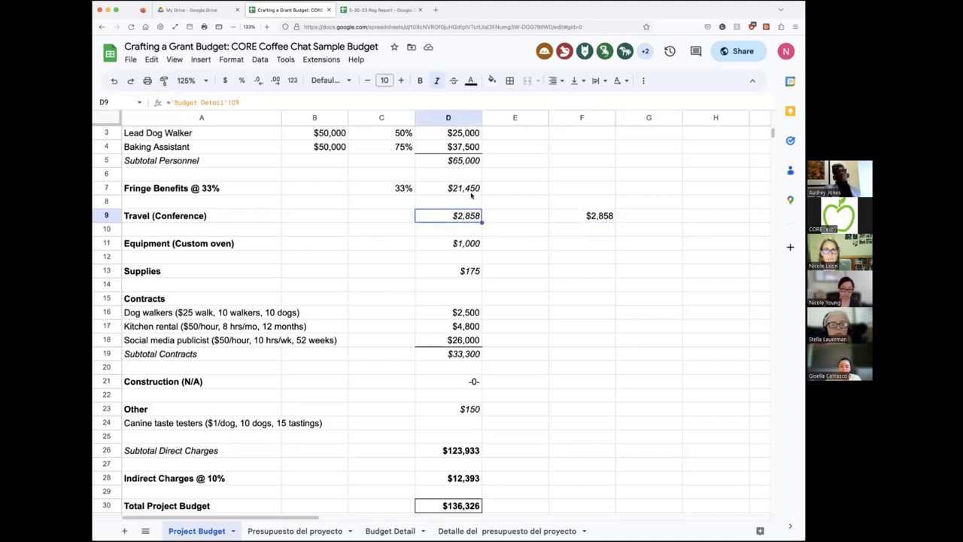
pyautogui.click(590, 218)
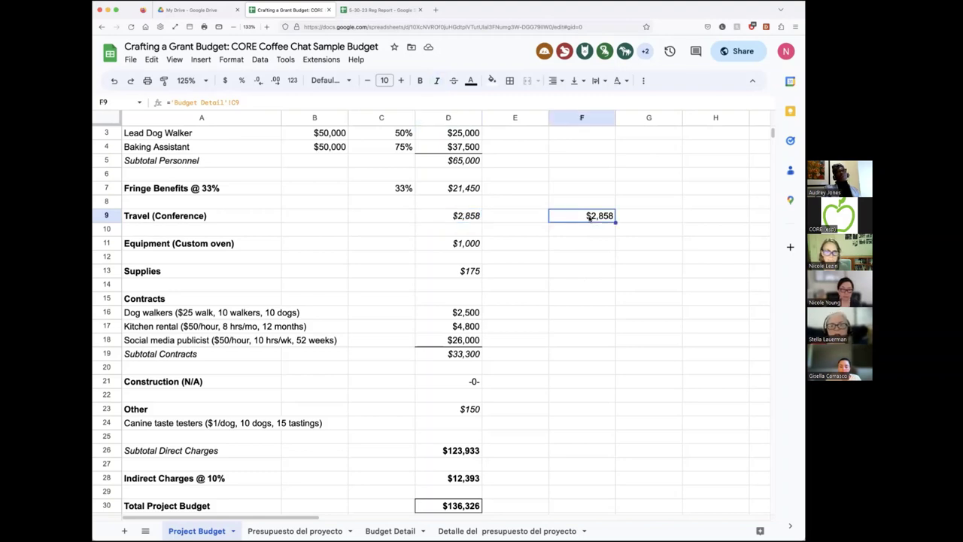
pyautogui.click(573, 278)
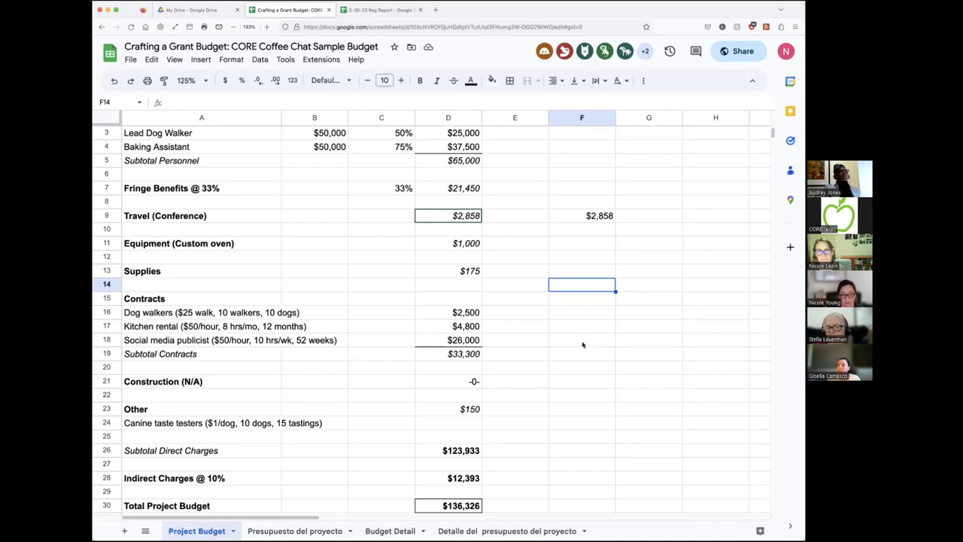
# Copy the travel total from cell C9 of Budget Detail and paste it as values only into cell F11 of Project Budget.
pyautogui.click(592, 379)
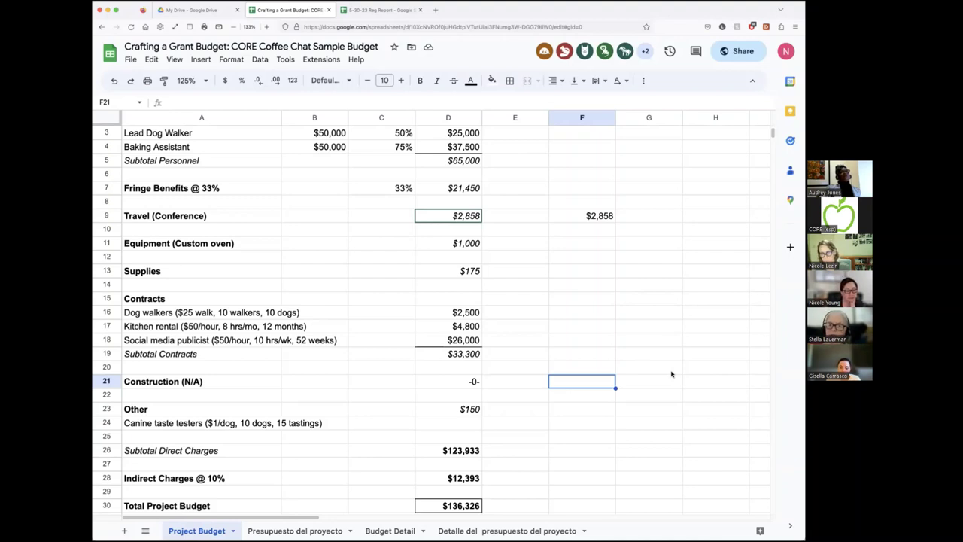
pyautogui.click(596, 245)
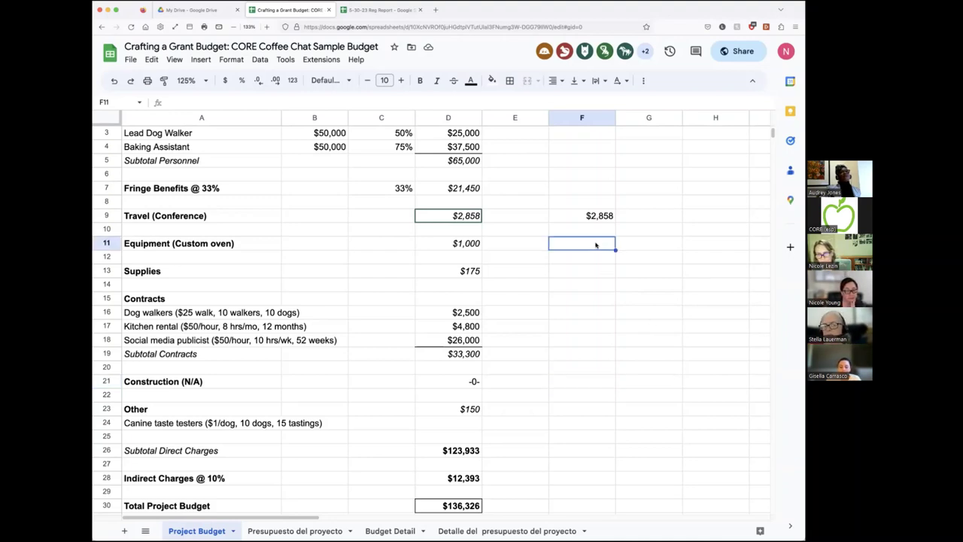
pyautogui.click(396, 531)
pyautogui.click(467, 243)
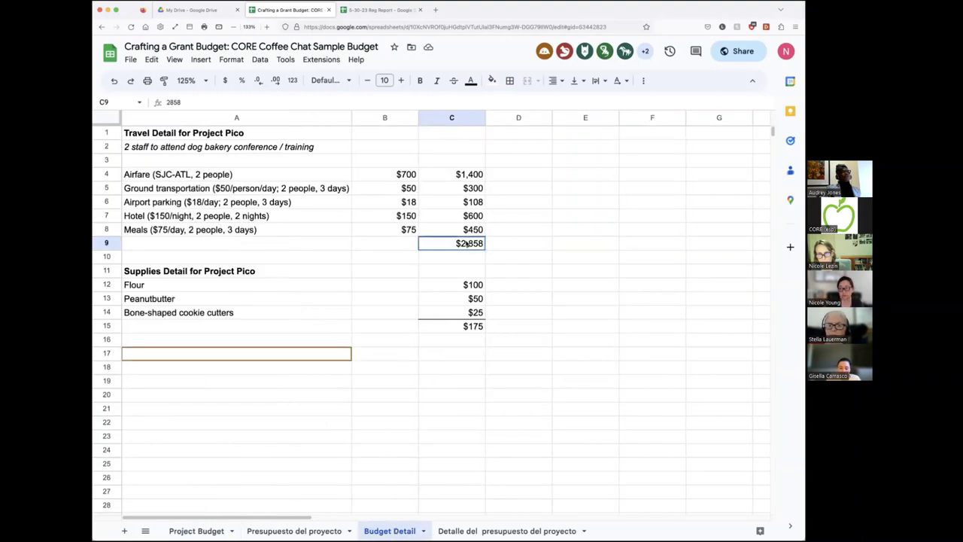
pyautogui.rightClick(467, 243)
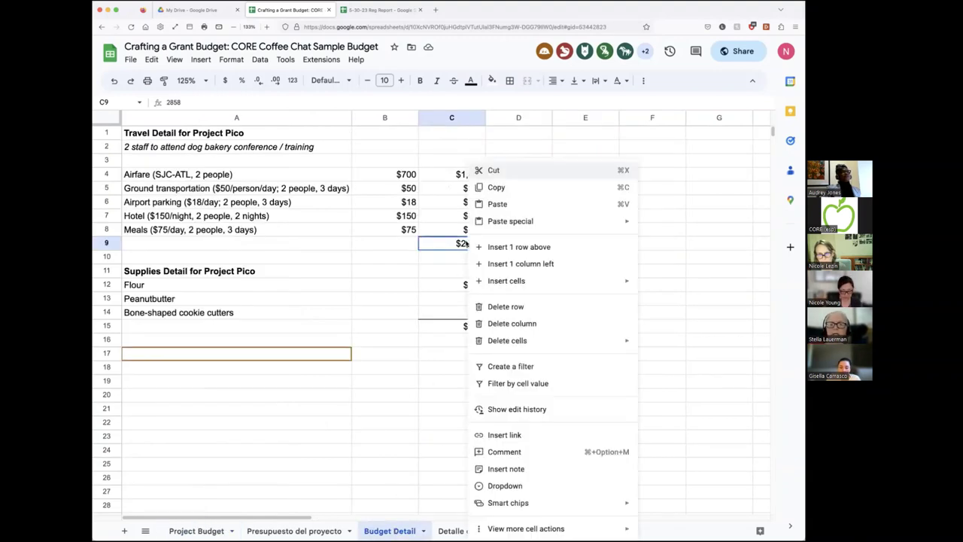
pyautogui.click(497, 189)
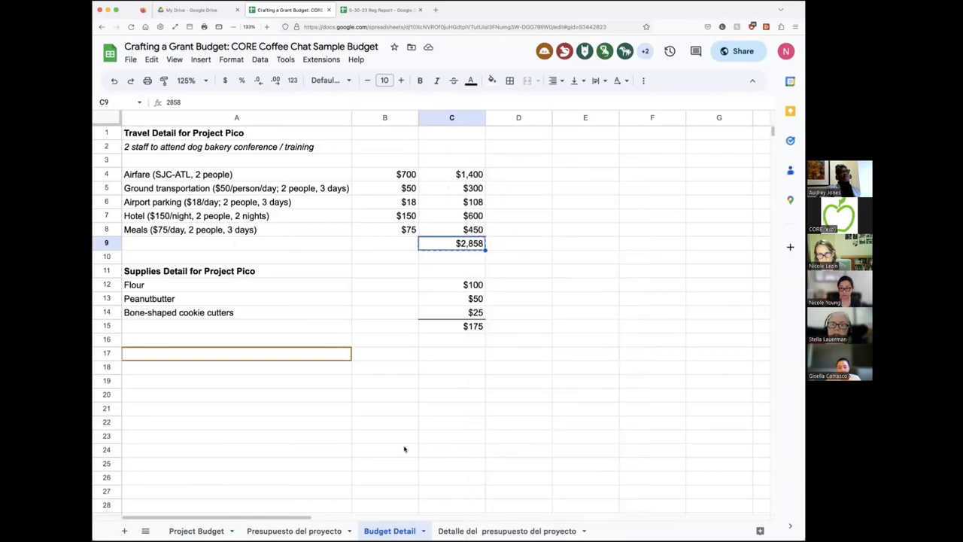
pyautogui.click(220, 531)
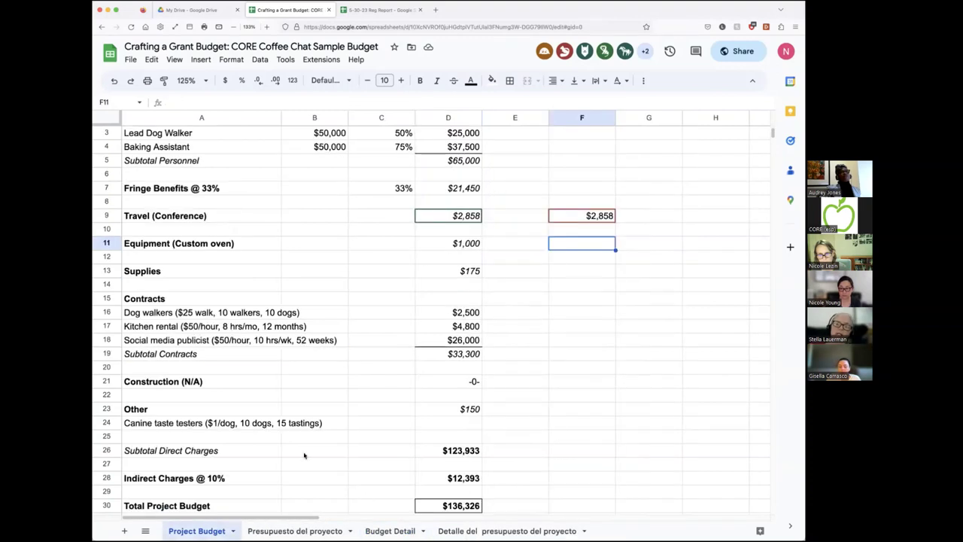
pyautogui.rightClick(573, 246)
pyautogui.moveTo(595, 220)
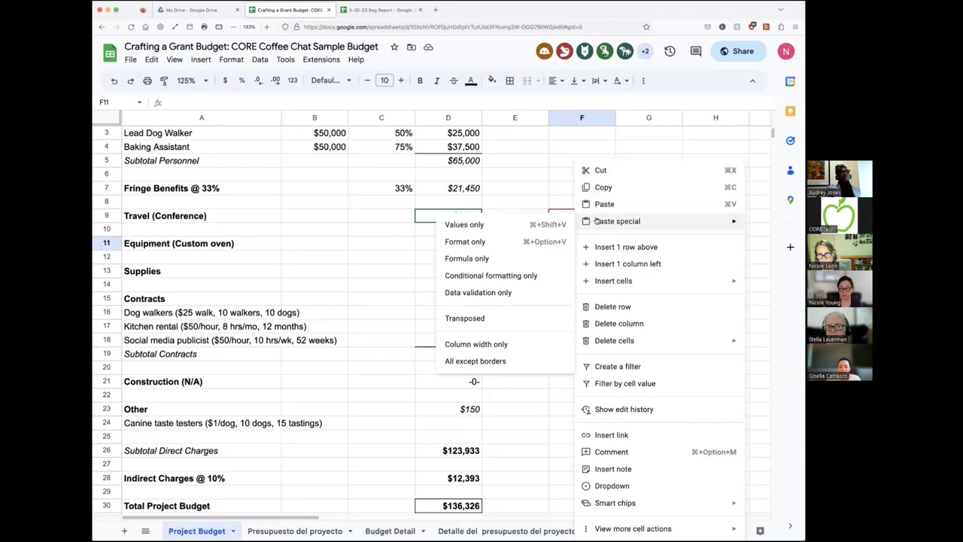
pyautogui.click(495, 225)
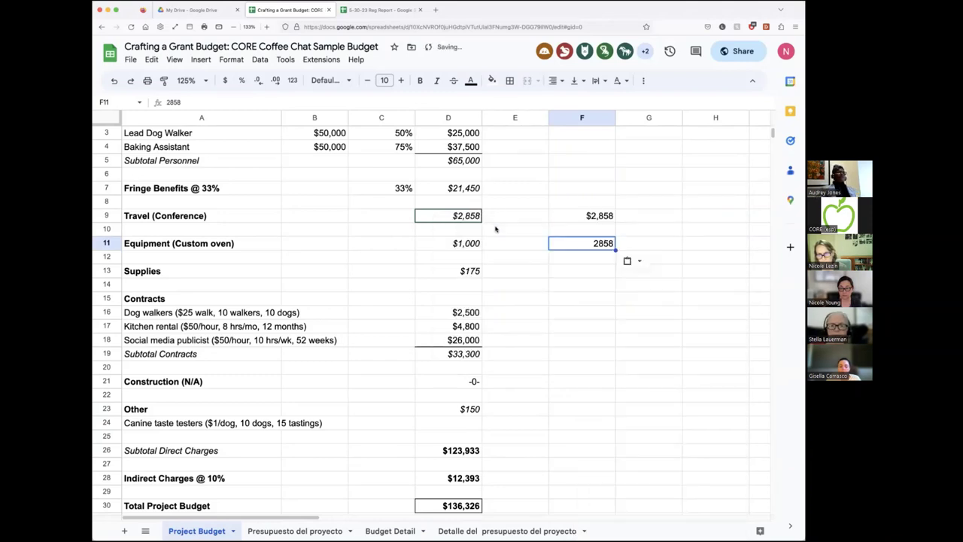
pyautogui.click(623, 357)
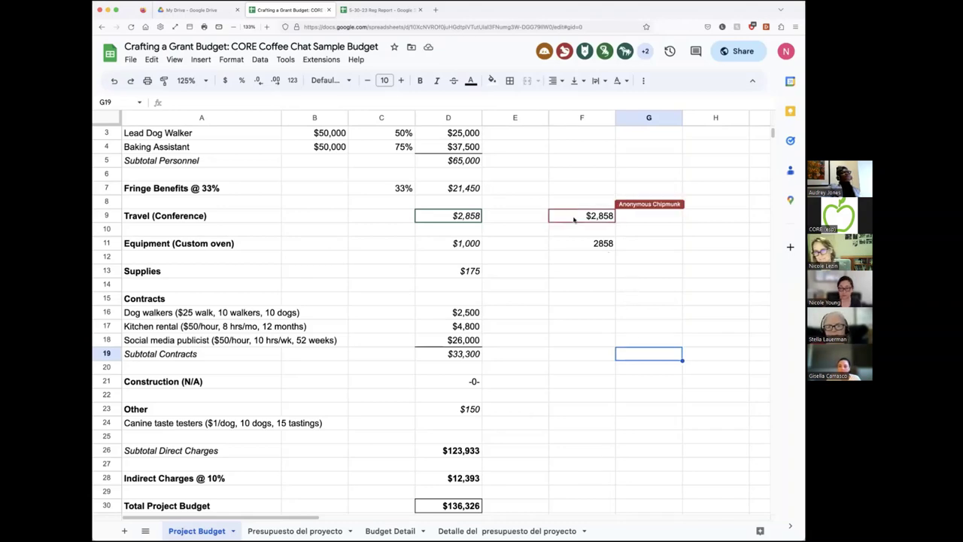
# Inspect the pasted content of cell F11 and review the Paste special options for it.
pyautogui.click(576, 241)
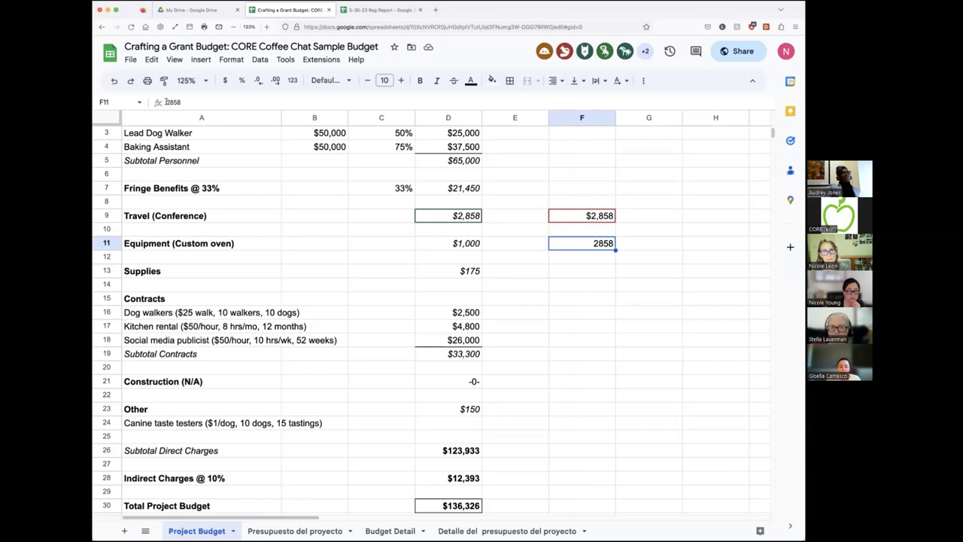
pyautogui.click(167, 102)
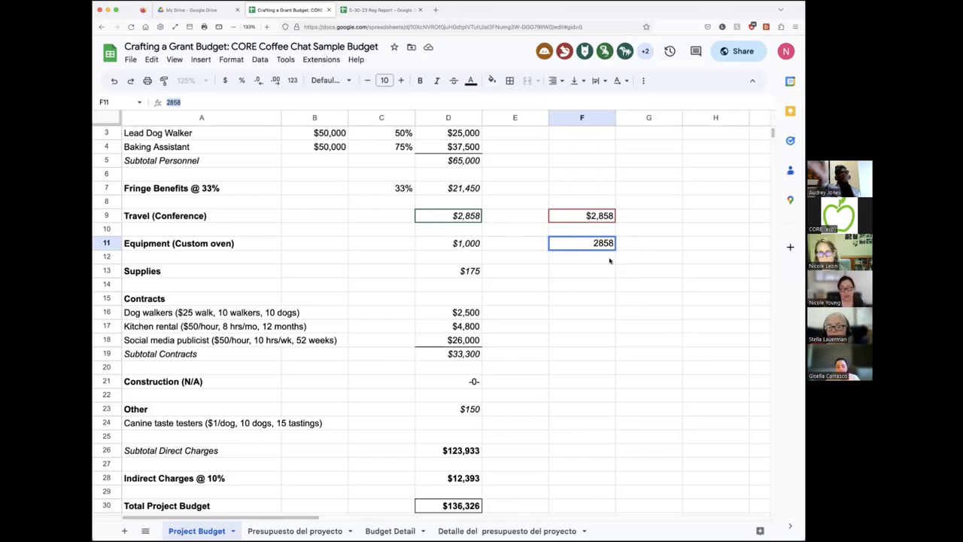
pyautogui.click(572, 259)
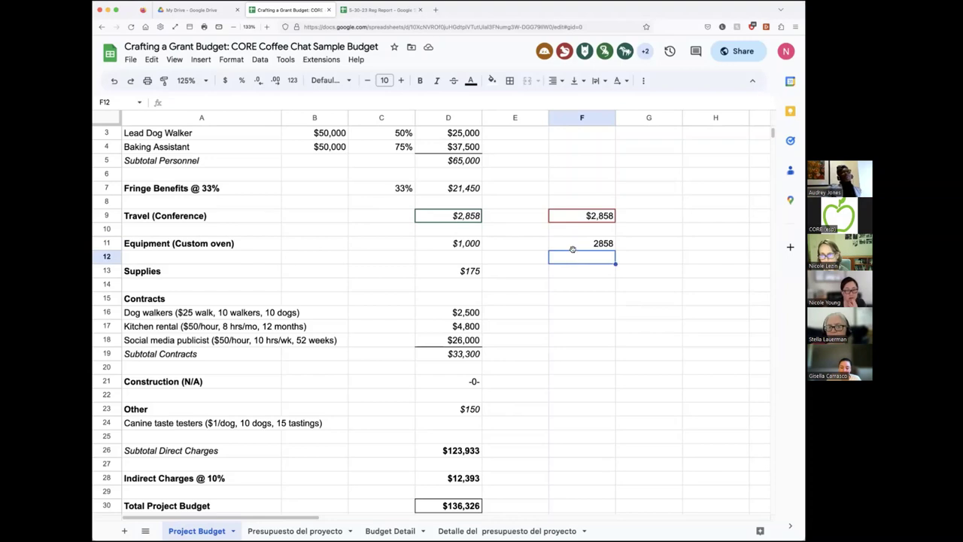
pyautogui.click(570, 248)
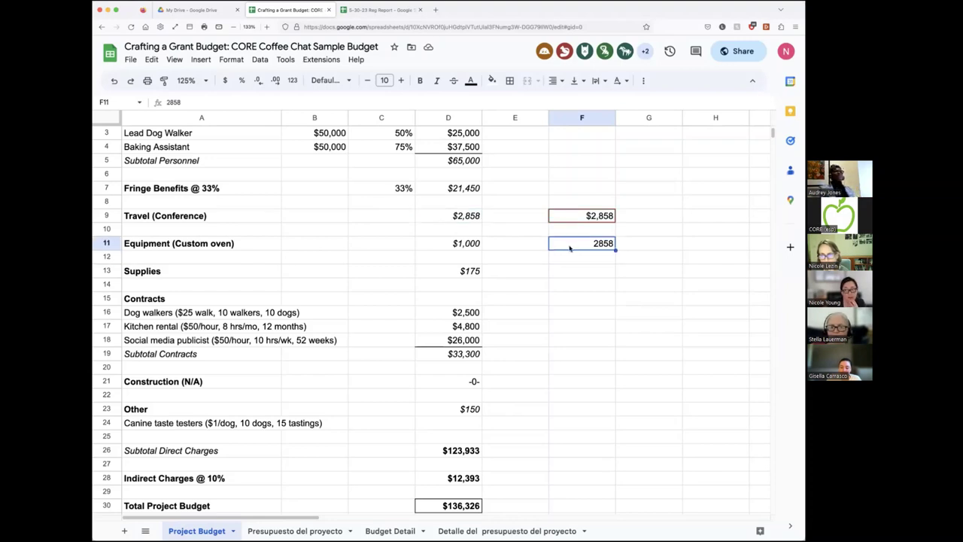
pyautogui.rightClick(570, 248)
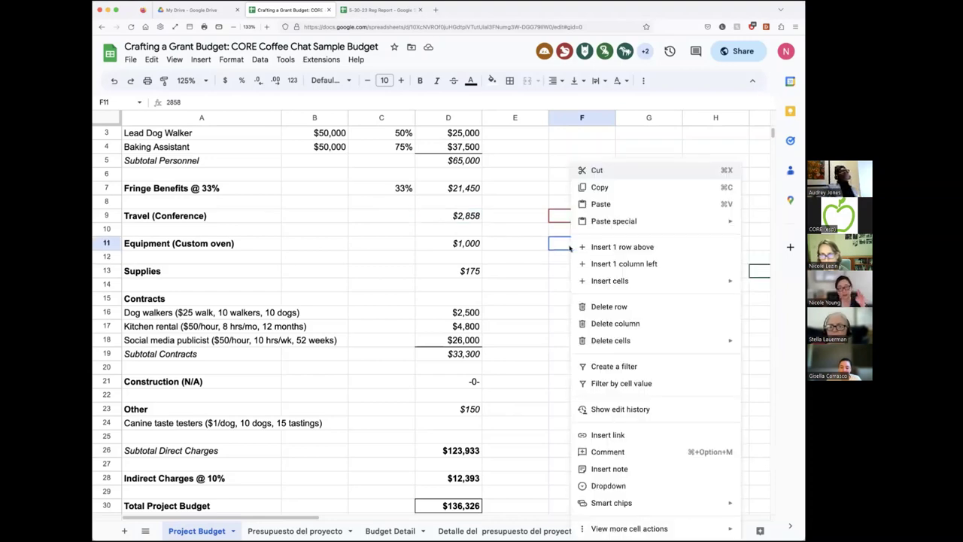
pyautogui.moveTo(585, 225)
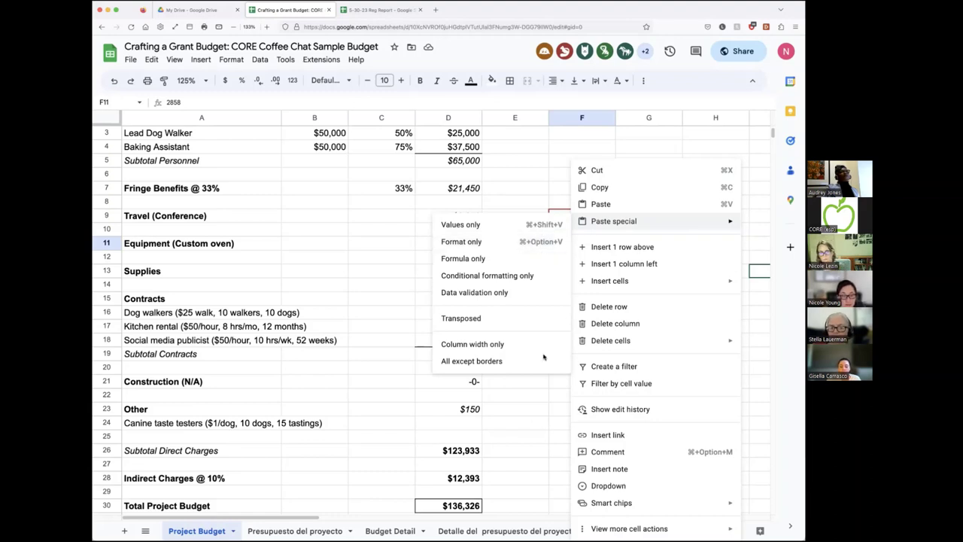
pyautogui.click(541, 449)
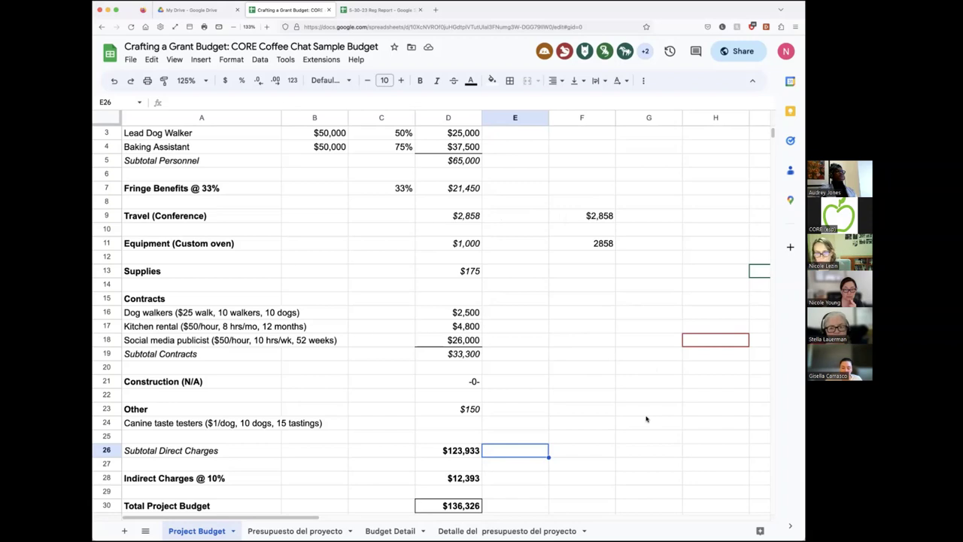
# Check the formulas behind the contracts subtotal in D19 and the direct charges subtotal in D26.
pyautogui.click(635, 360)
pyautogui.scroll(-2, 635, 361)
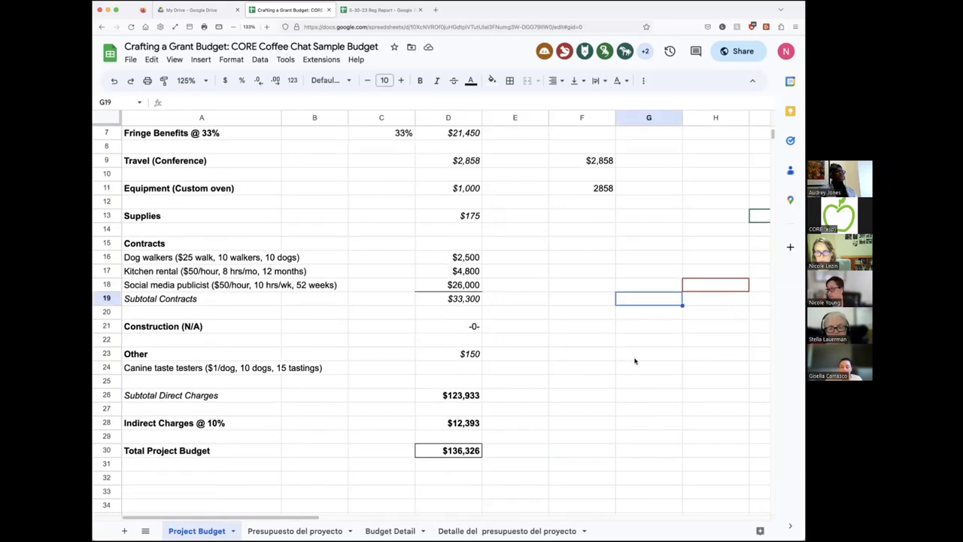
pyautogui.click(577, 416)
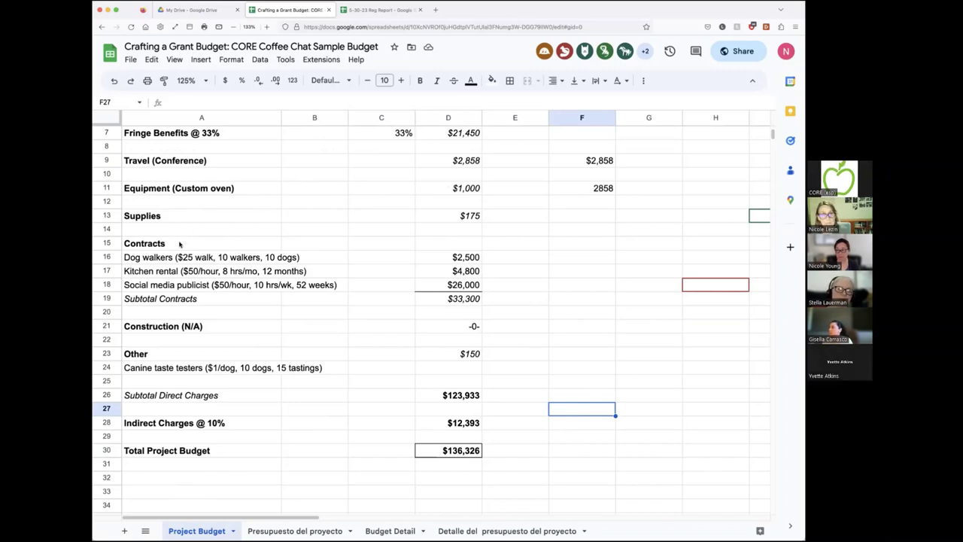
pyautogui.click(448, 302)
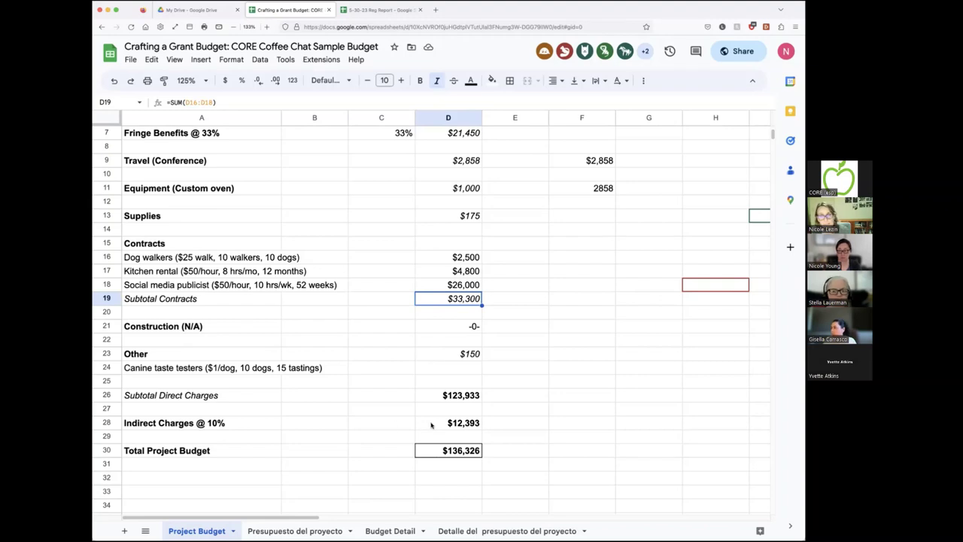
pyautogui.click(460, 396)
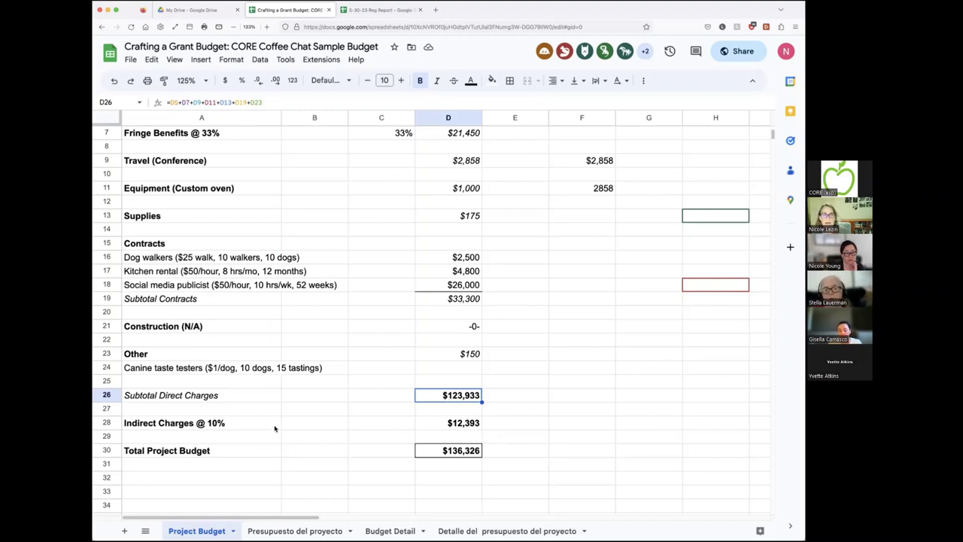
# Trace how the indirect charges in D28 and the total project budget in D30 are calculated from the direct charges subtotal.
pyautogui.click(462, 425)
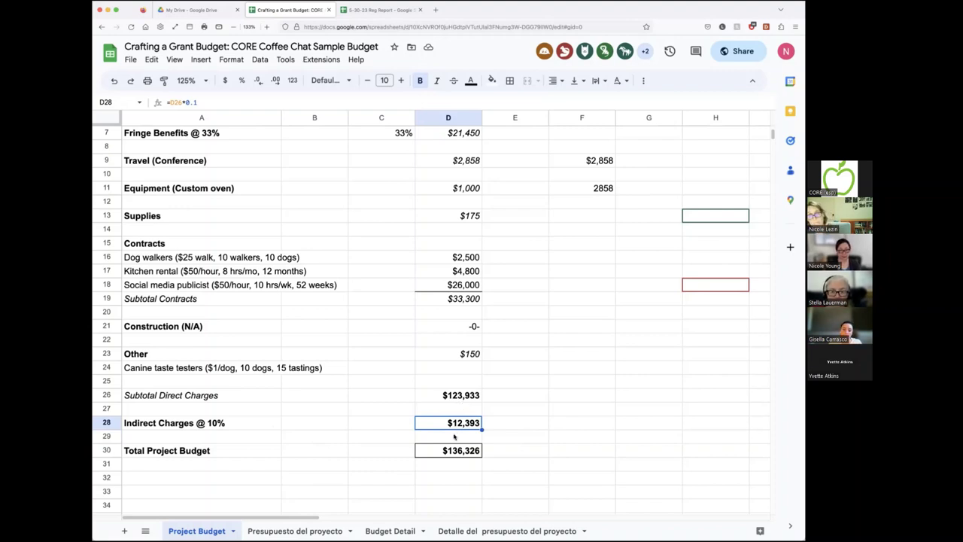
pyautogui.click(467, 398)
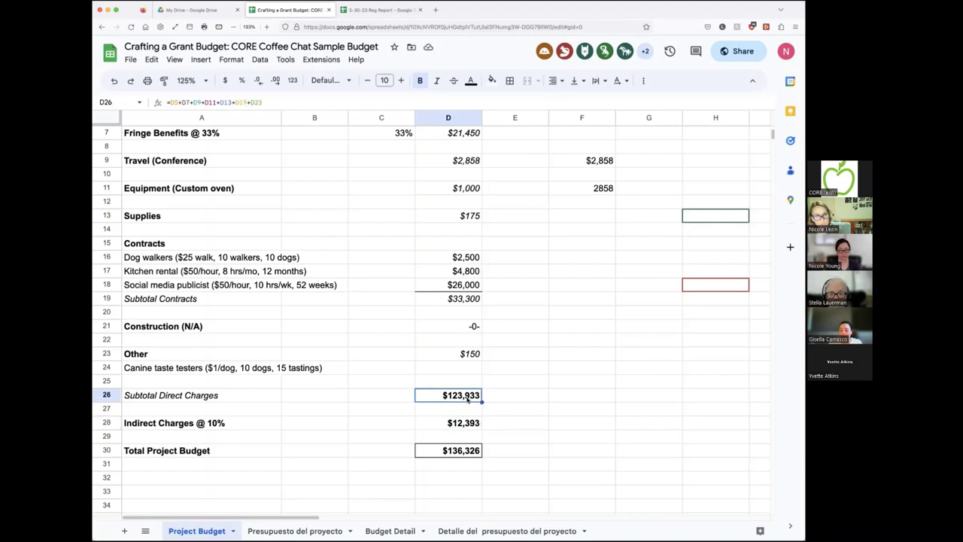
pyautogui.click(467, 426)
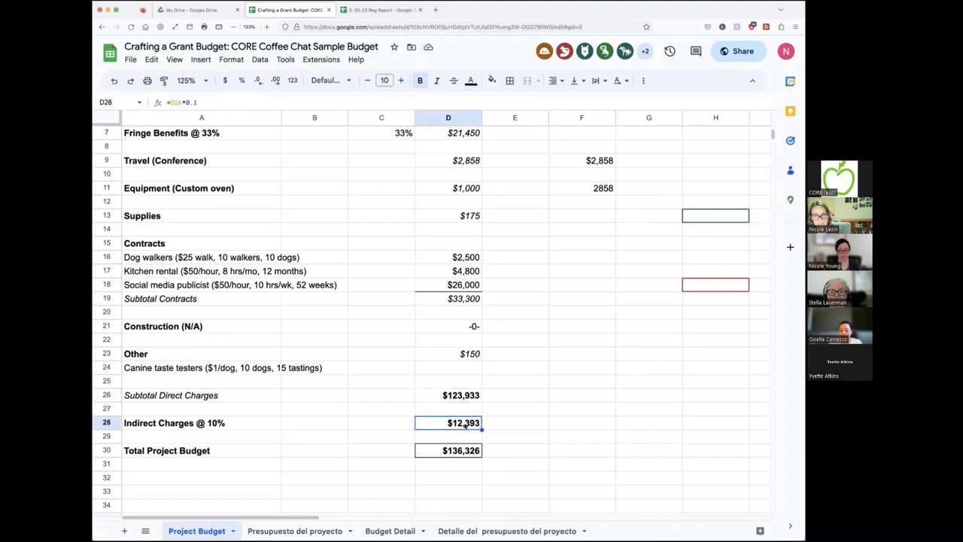
pyautogui.click(467, 450)
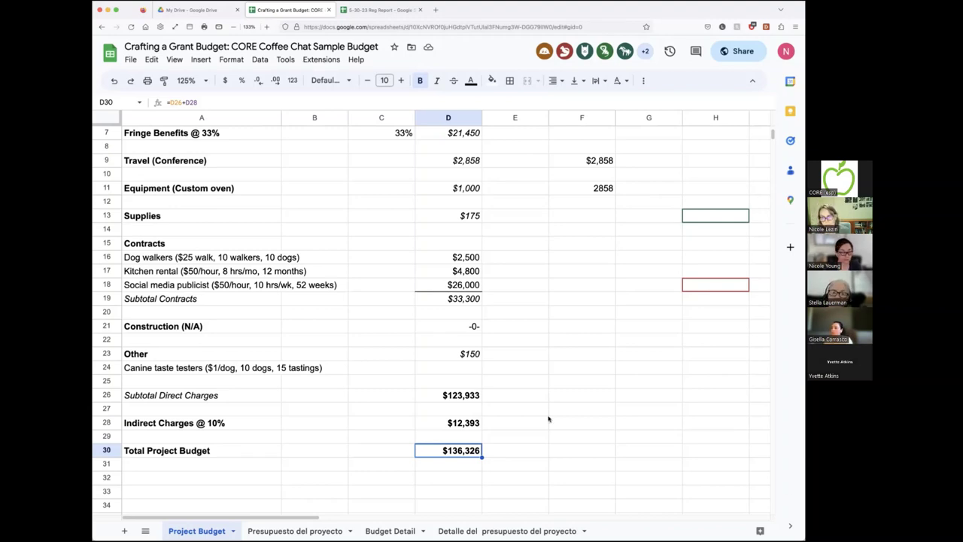
pyautogui.click(456, 426)
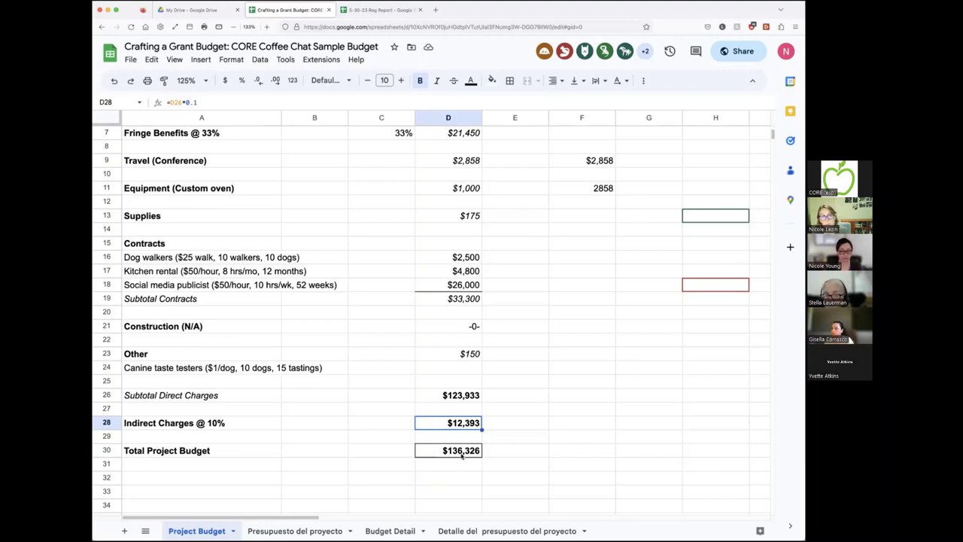
pyautogui.click(599, 434)
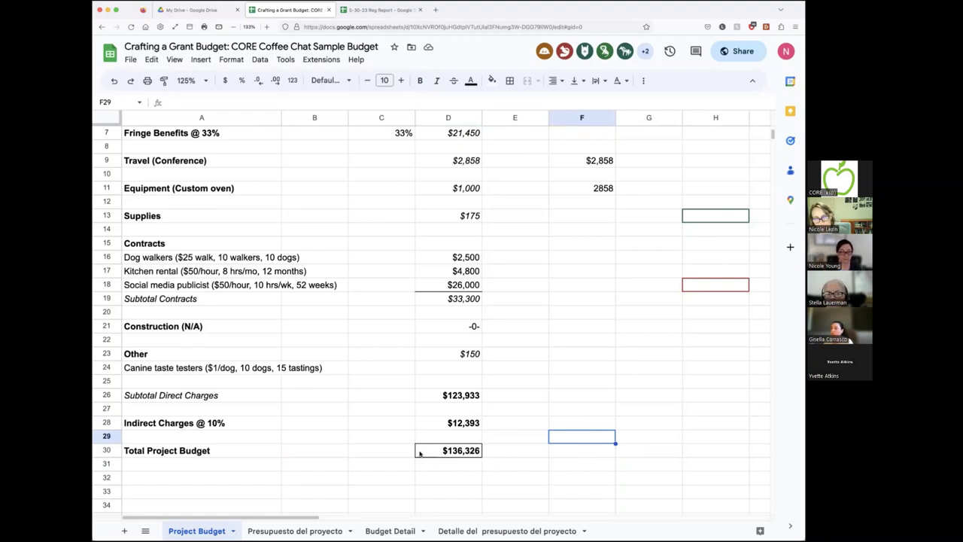
pyautogui.click(650, 476)
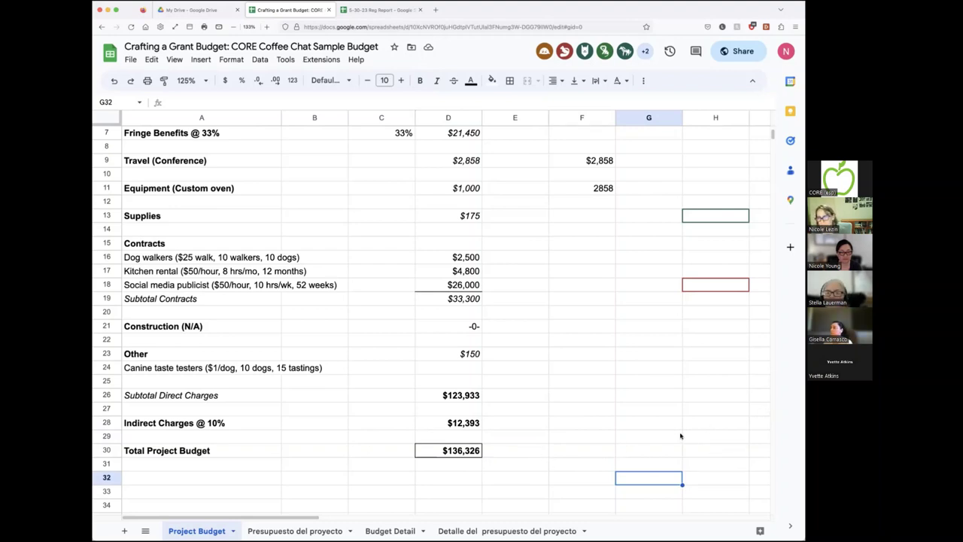
pyautogui.click(597, 449)
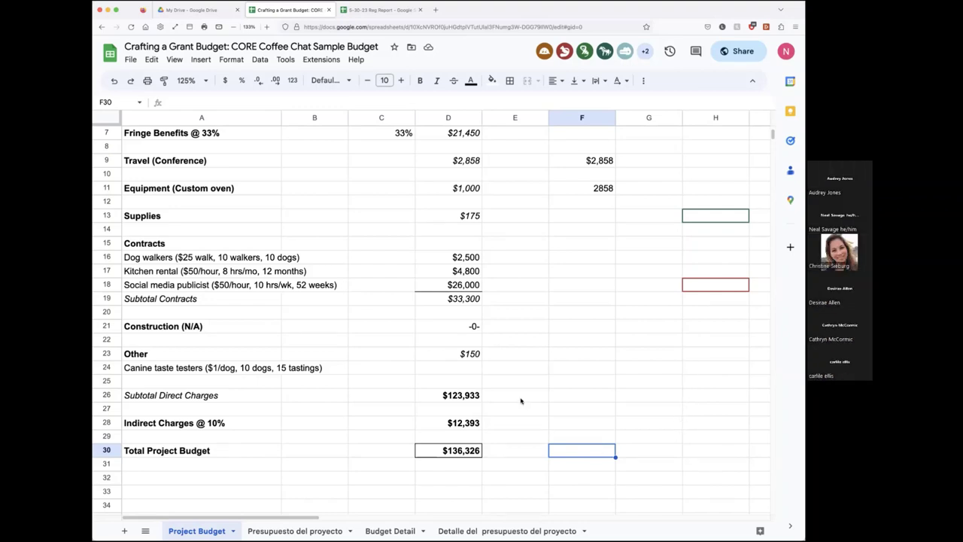
# Open the Subtotal Direct Charges formula in D26 to trace the cells it adds together.
pyautogui.click(447, 401)
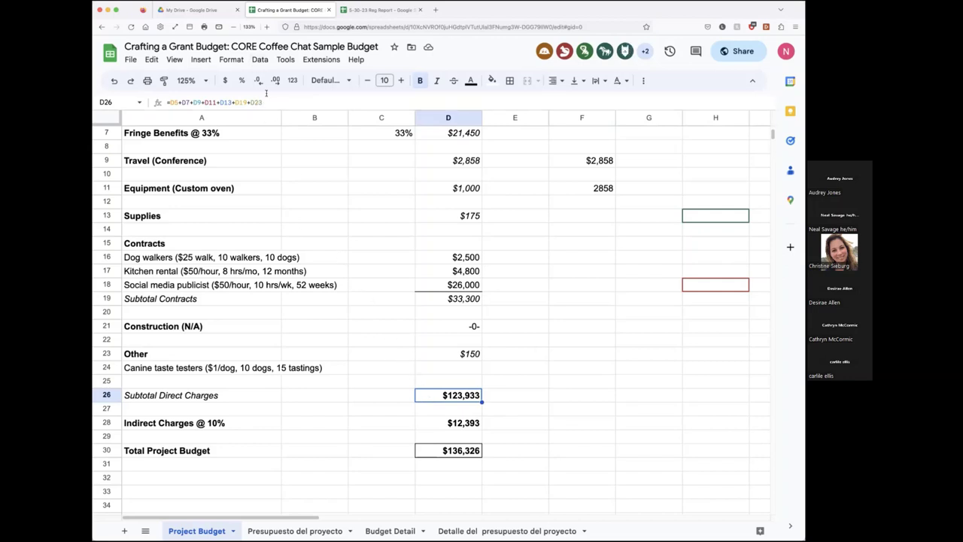
pyautogui.click(267, 101)
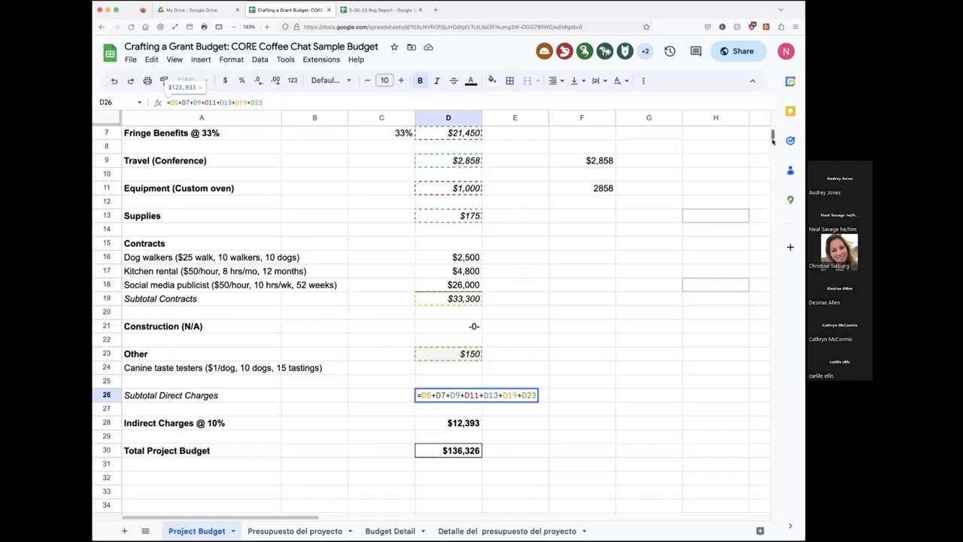
pyautogui.moveTo(772, 140); pyautogui.dragTo(772, 138)
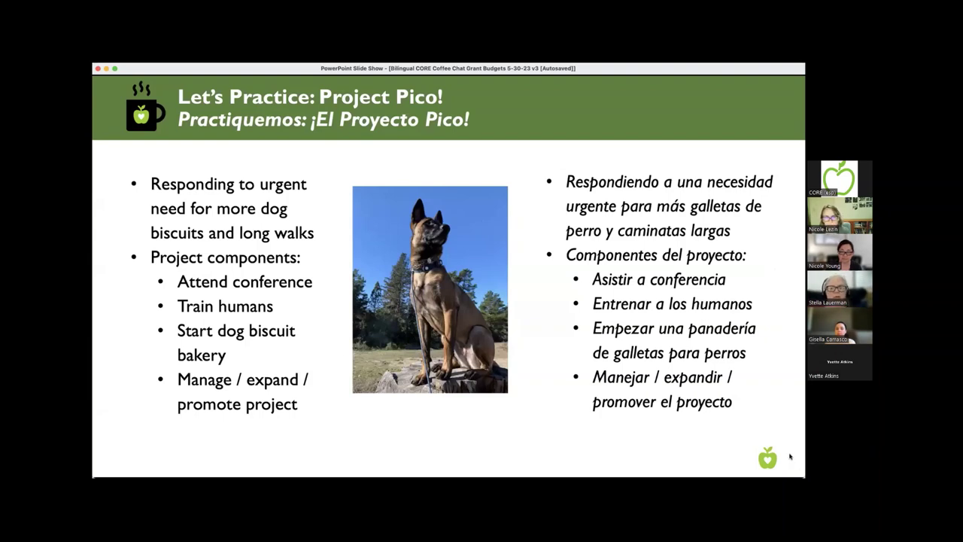
pyautogui.press('Right')
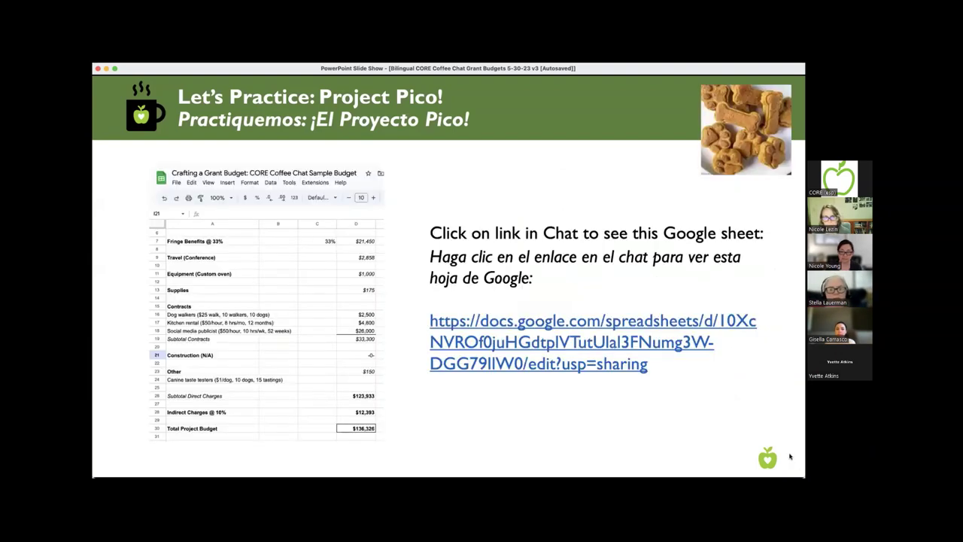